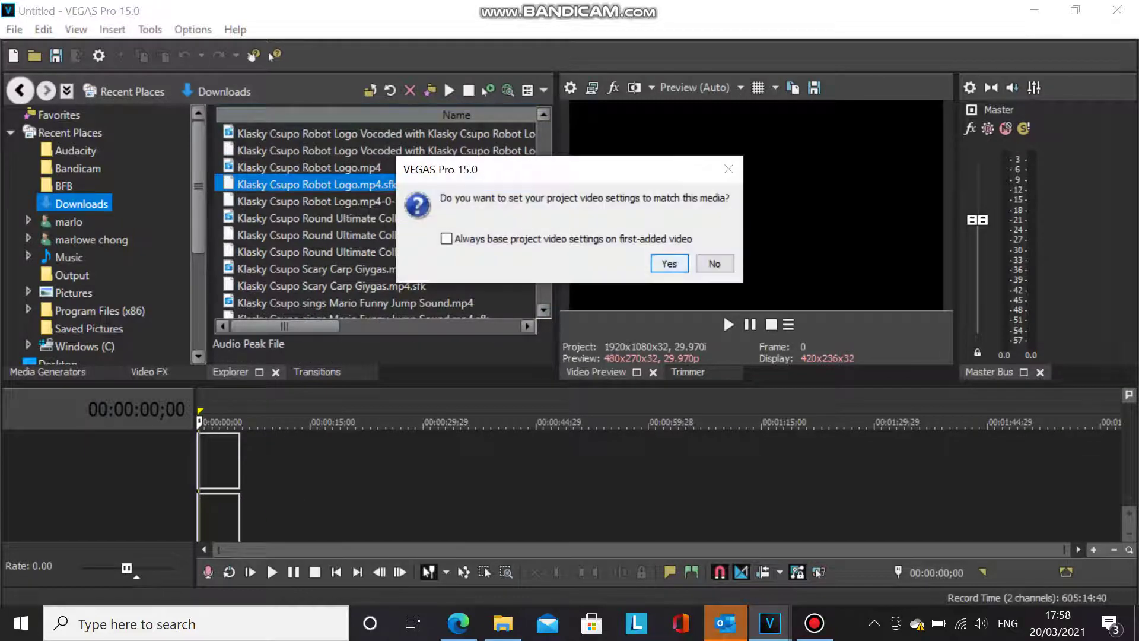
Match the project video settings to the added logo clip and play its opening to about 2 seconds
key("Return")
key("space")
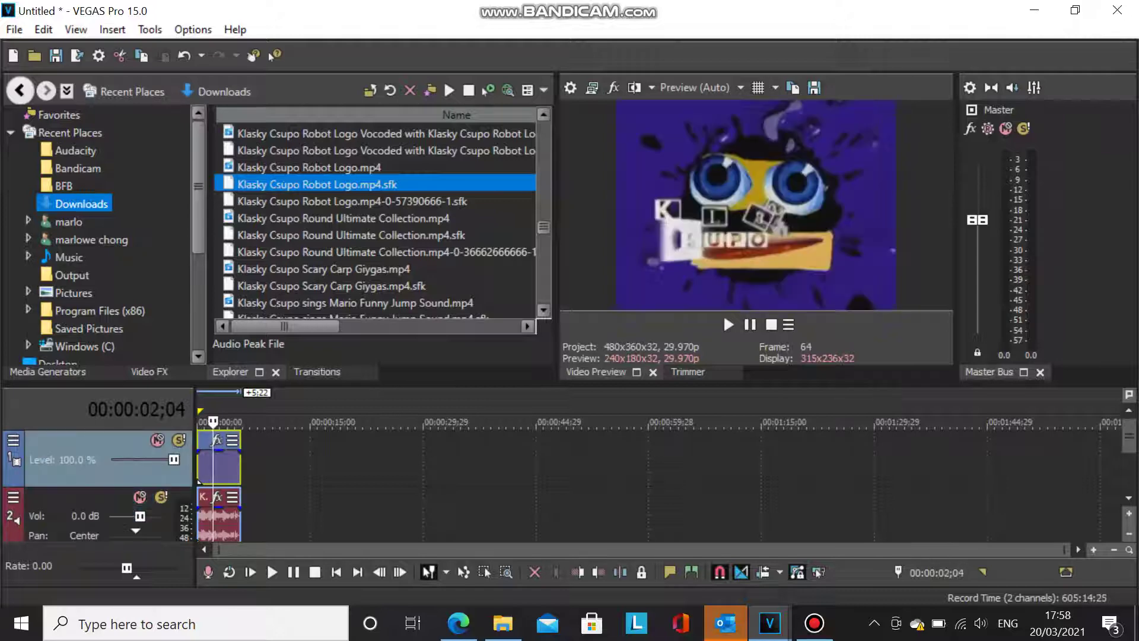
Add the Bump Map effect with the (Default) preset to the logo video event
left_click(150, 371)
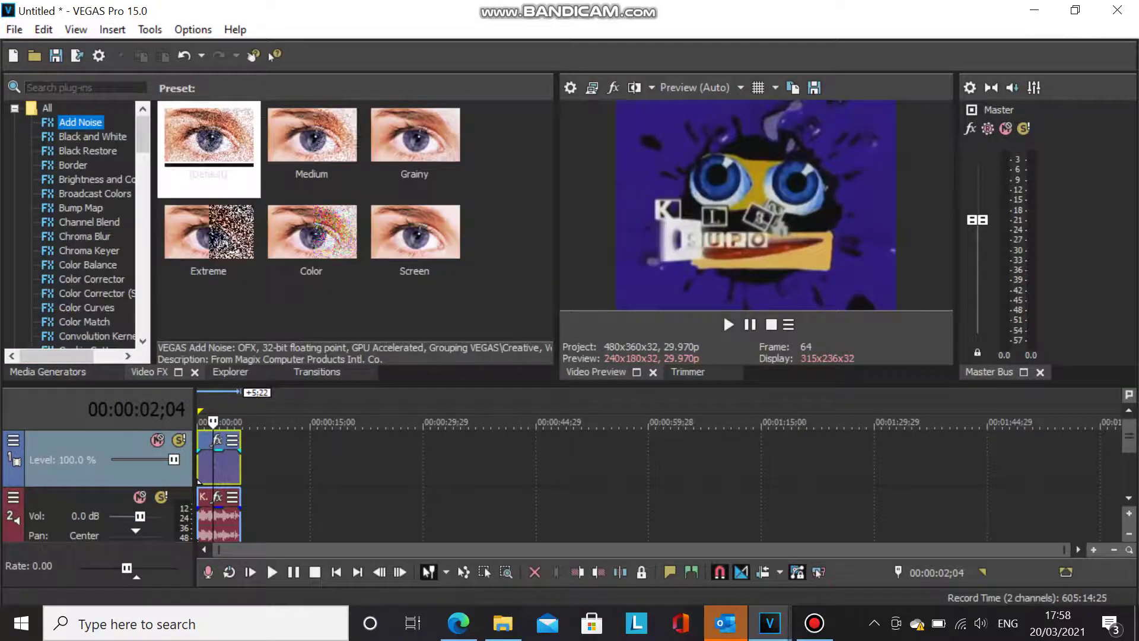
left_click(81, 208)
left_click(209, 148)
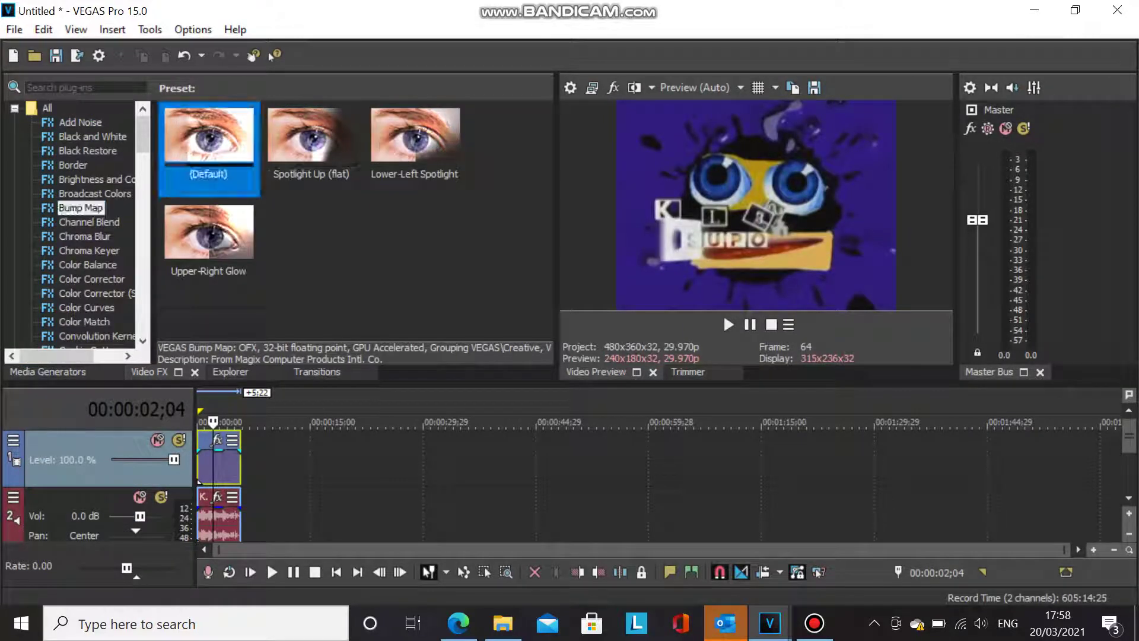
left_click_drag(209, 149, 218, 450)
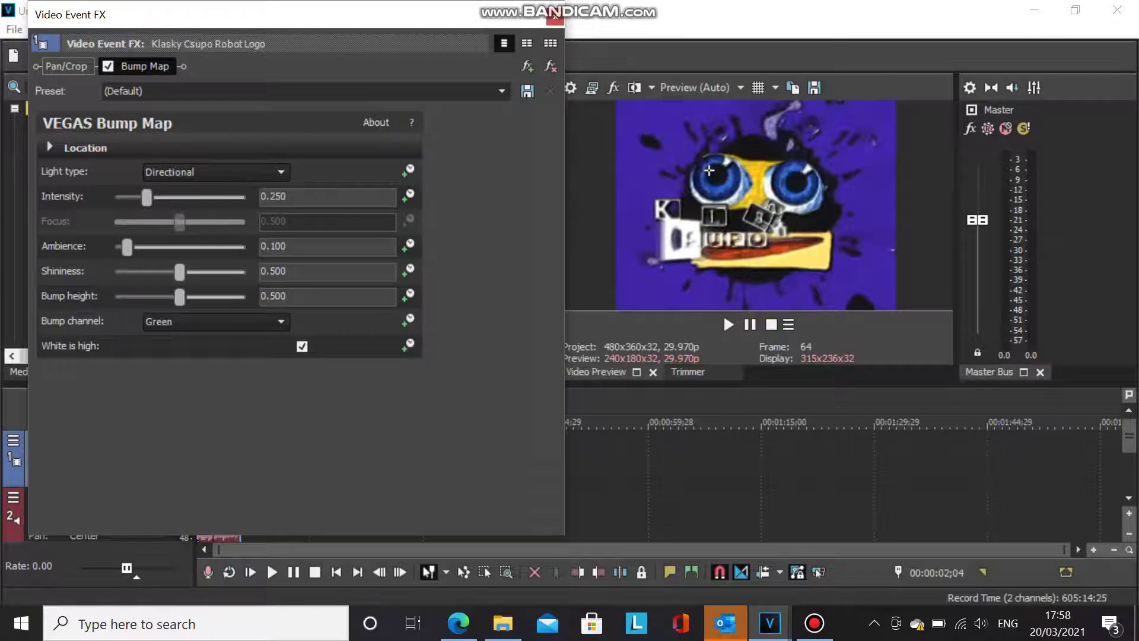
left_click(554, 17)
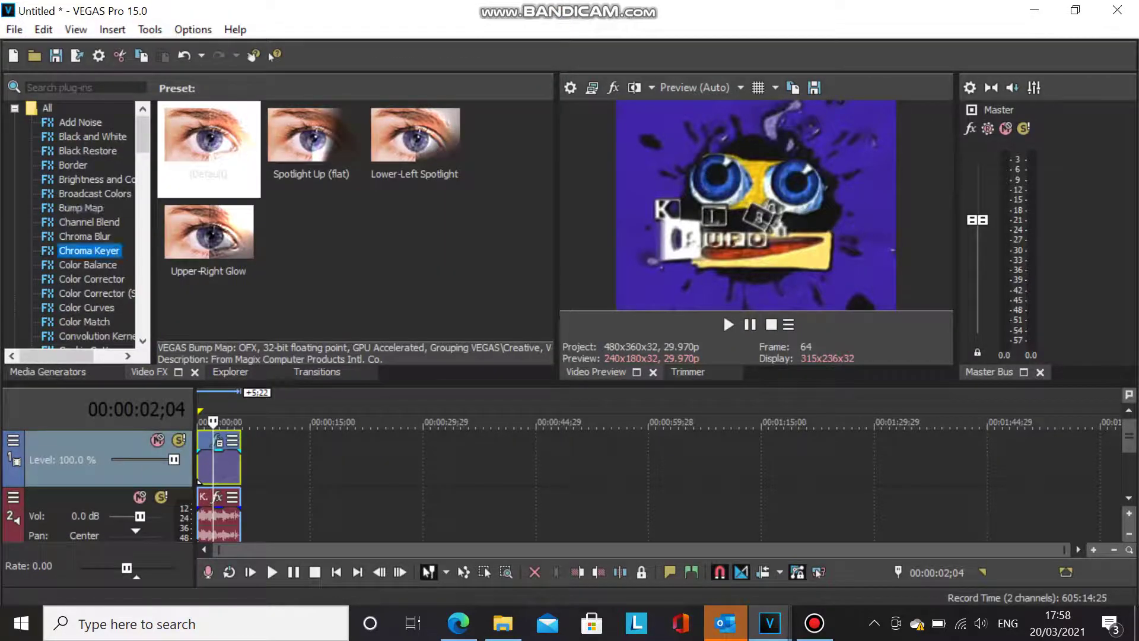
Add the Pixelate effect with the Medium Horizontal preset to the logo video event
left_click(86, 307)
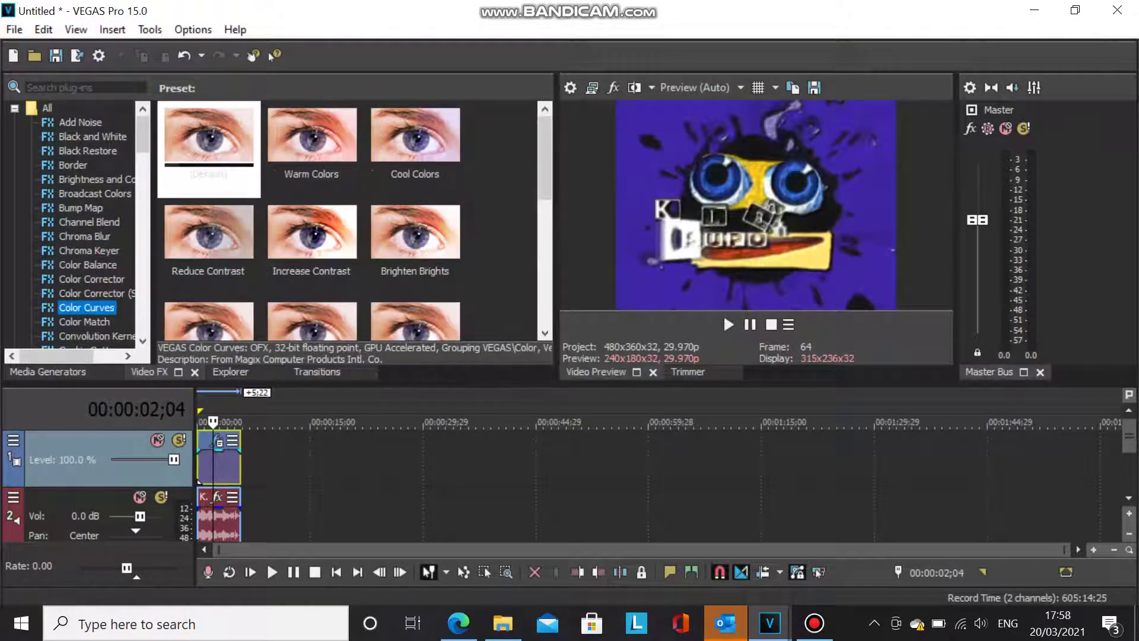
scroll(313, 137, "down", 5)
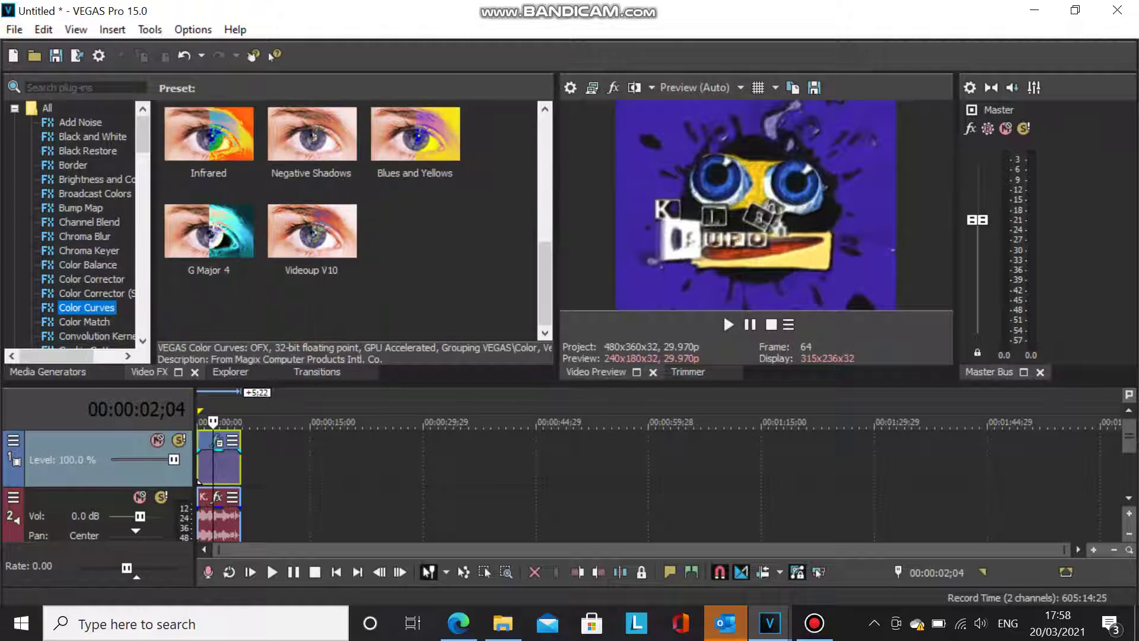
scroll(77, 222, "down", 20)
left_click(76, 222)
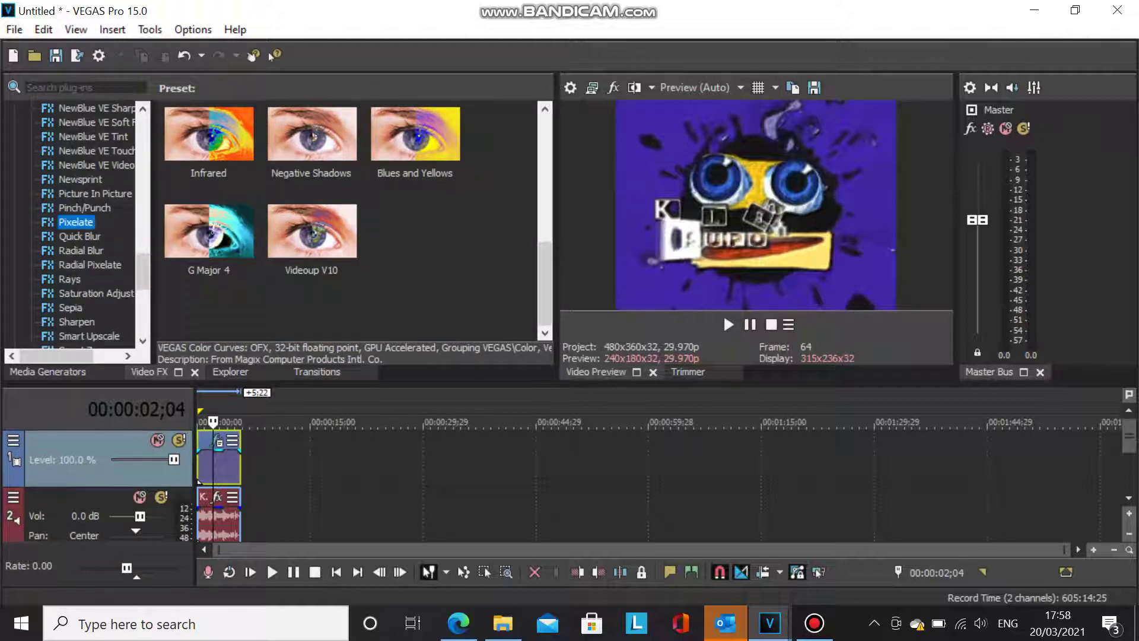
left_click(415, 138)
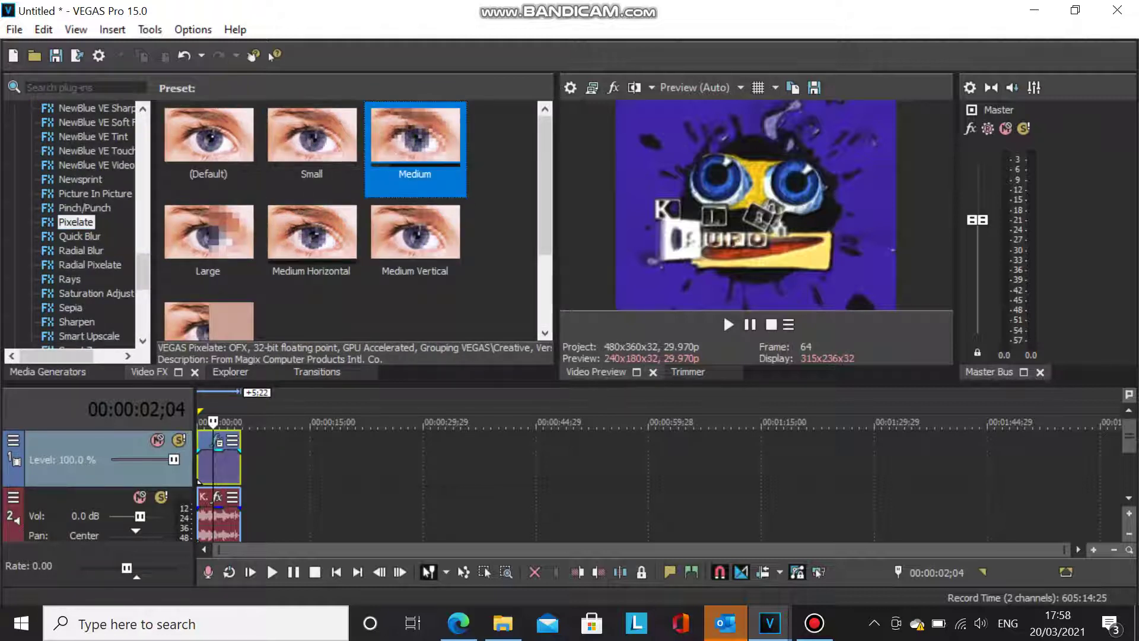
left_click_drag(311, 233, 219, 466)
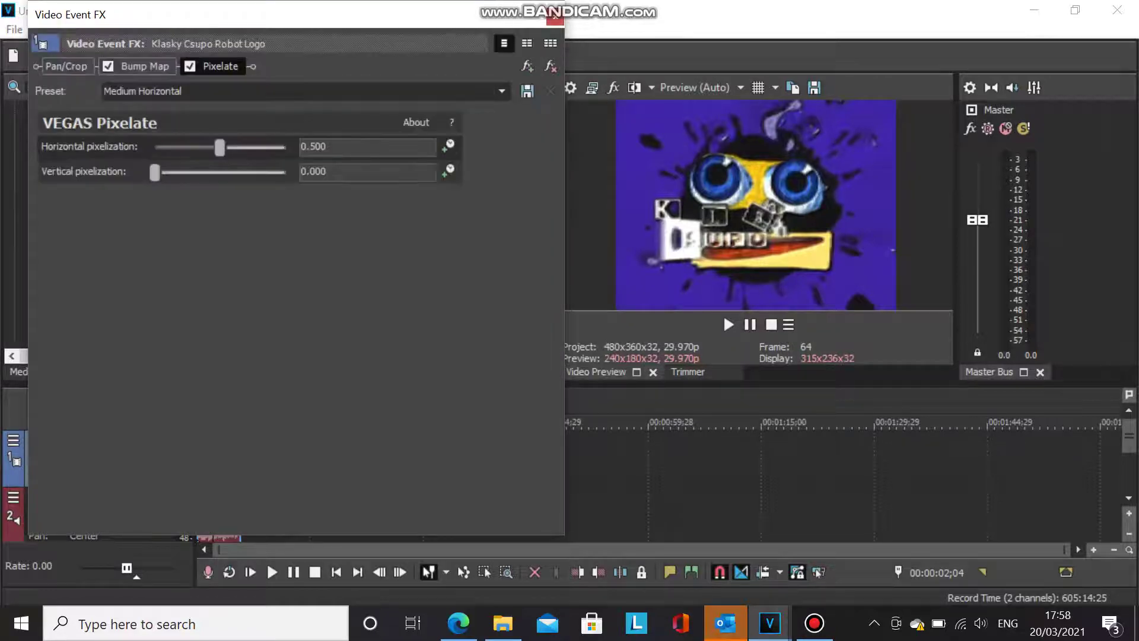
left_click(554, 18)
Add two Wave effects to the logo video event, one with the Vertical Only preset and one with the Crying X preset
key("Down")
key("Down")
key("Down")
key("Down")
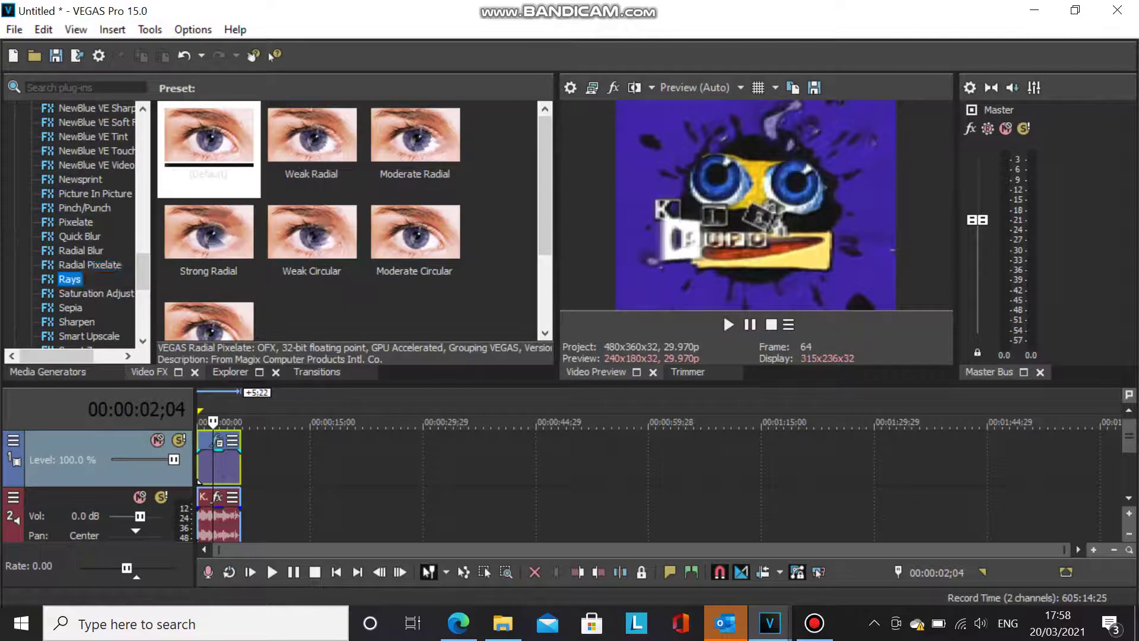
key("Down")
key("Down")
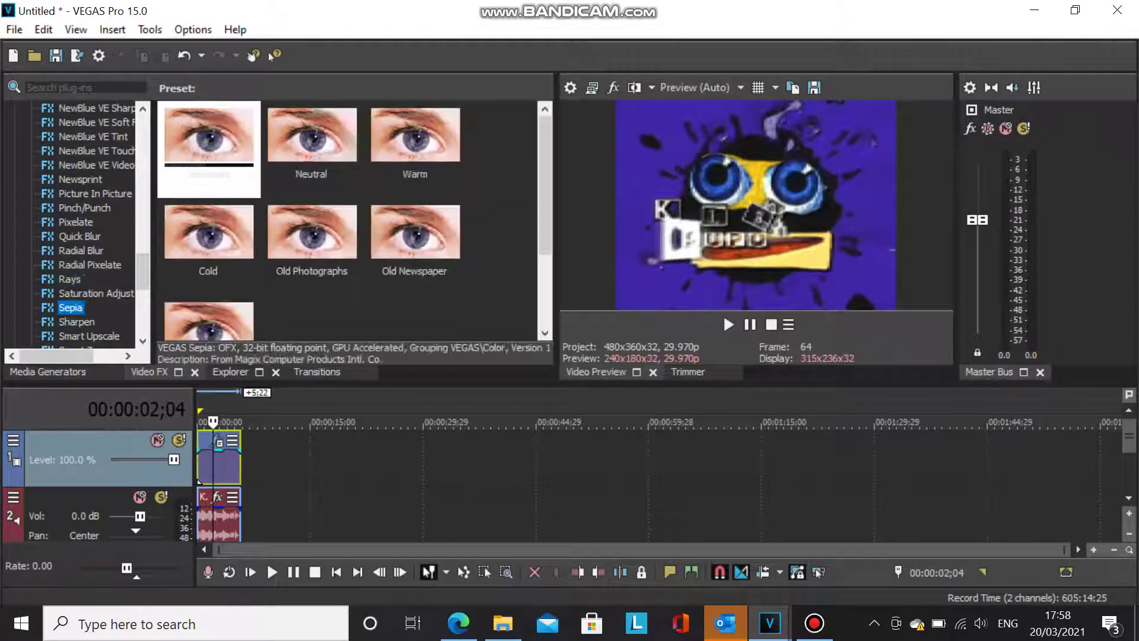
key("w")
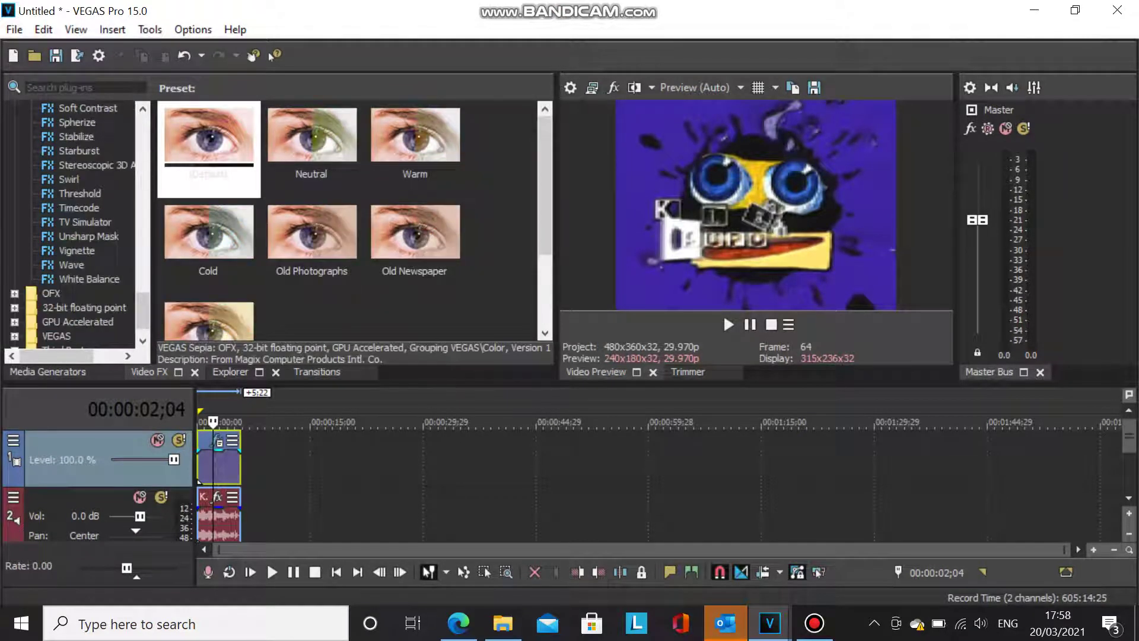
left_click(312, 238)
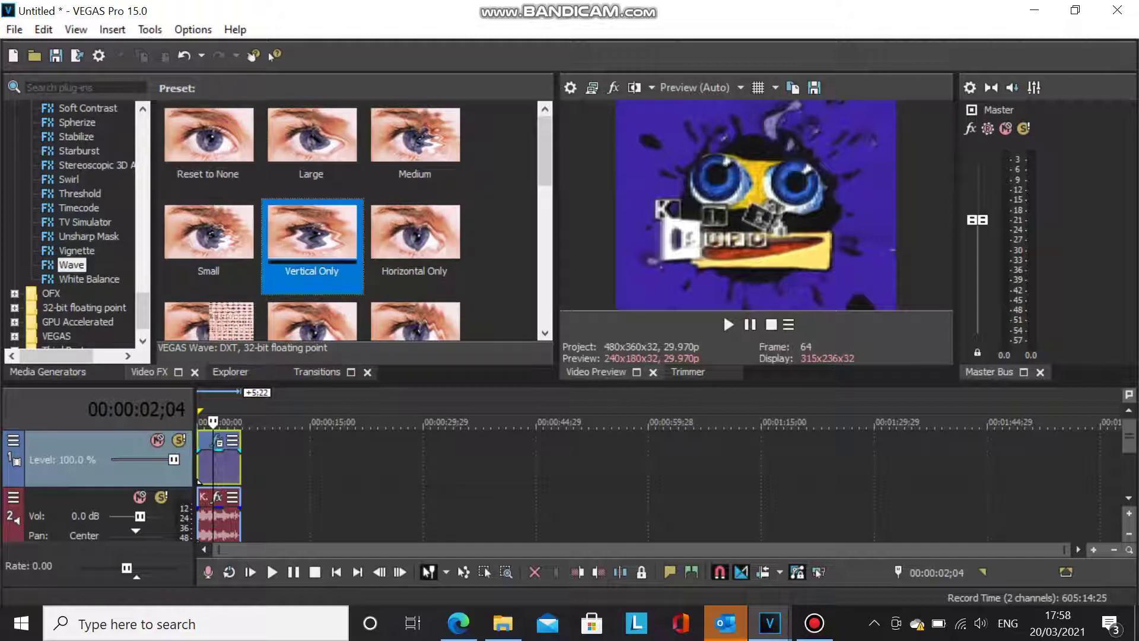
left_click_drag(312, 237, 218, 462)
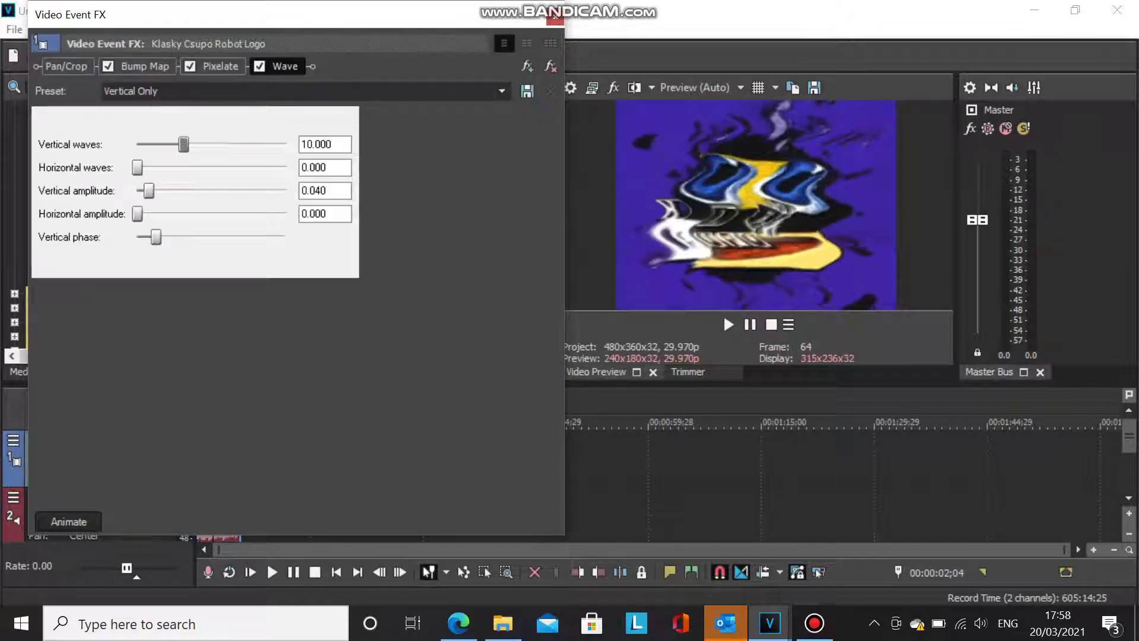
left_click(554, 17)
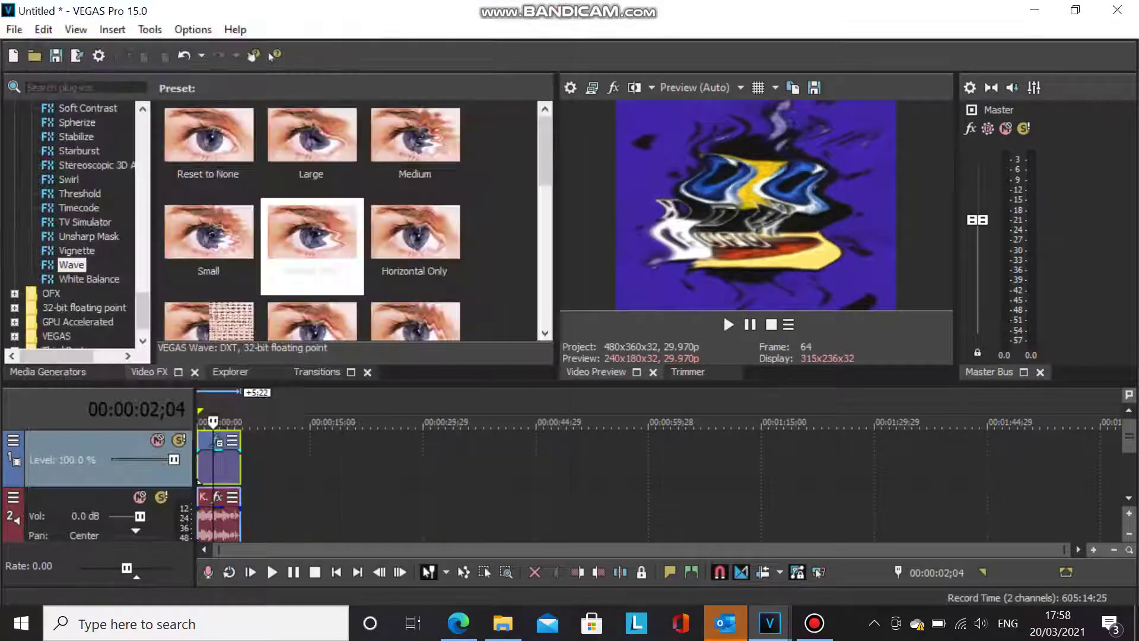
left_click_drag(312, 321, 219, 463)
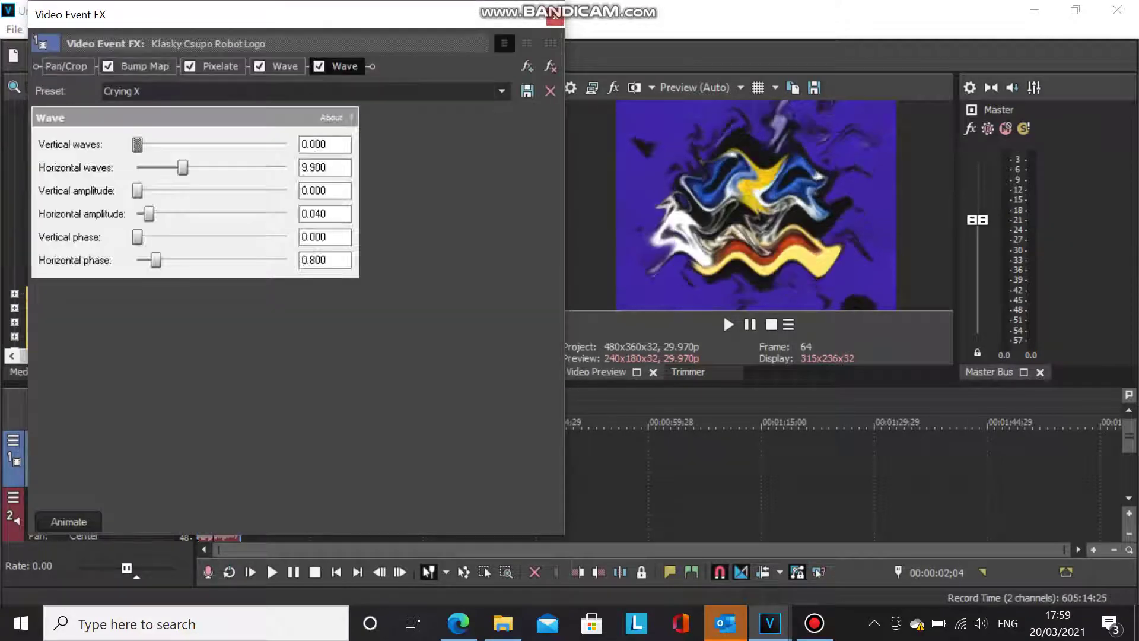
left_click(555, 17)
Add the Channel Blend effect with the RGB to BGR preset to the logo video event
left_click(69, 179)
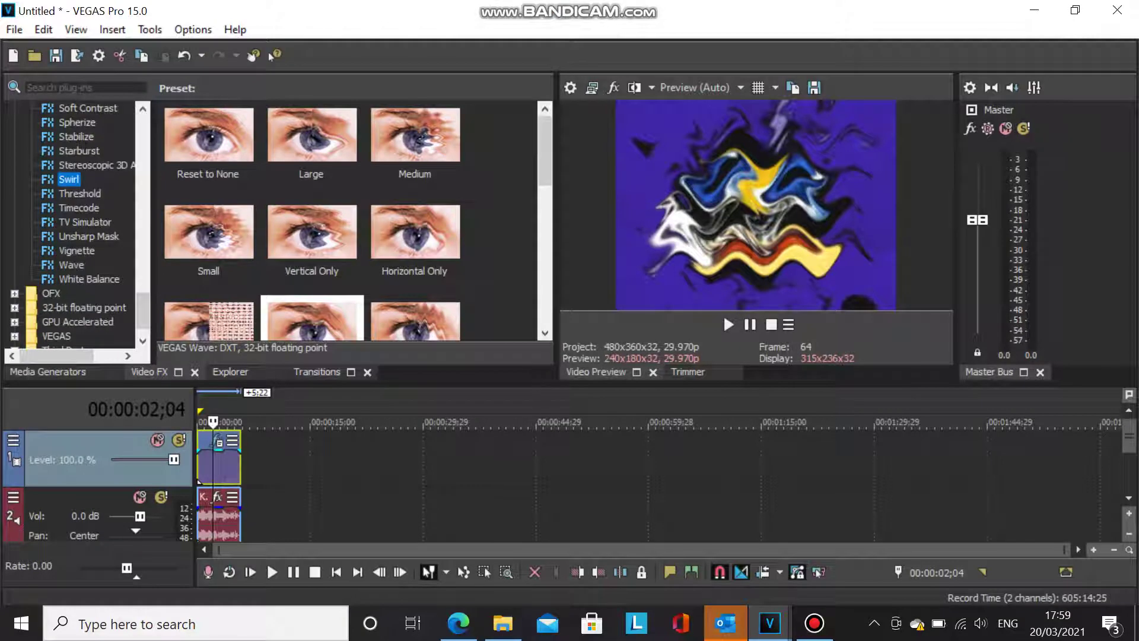
left_click(79, 193)
scroll(78, 225, "up", 15)
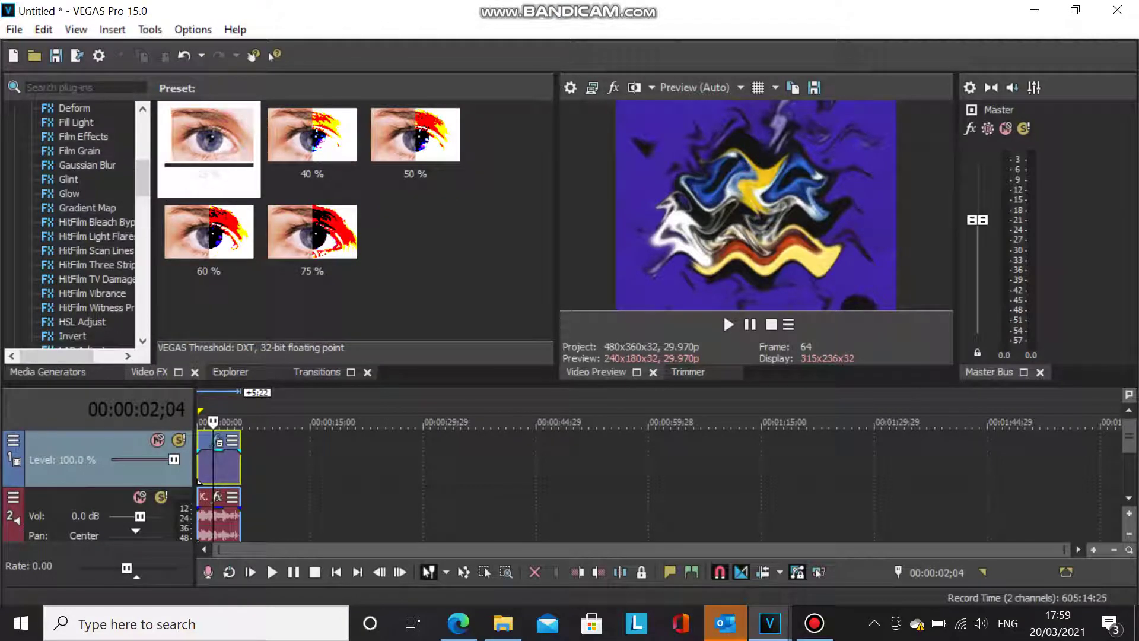
scroll(77, 225, "up", 5)
left_click(89, 151)
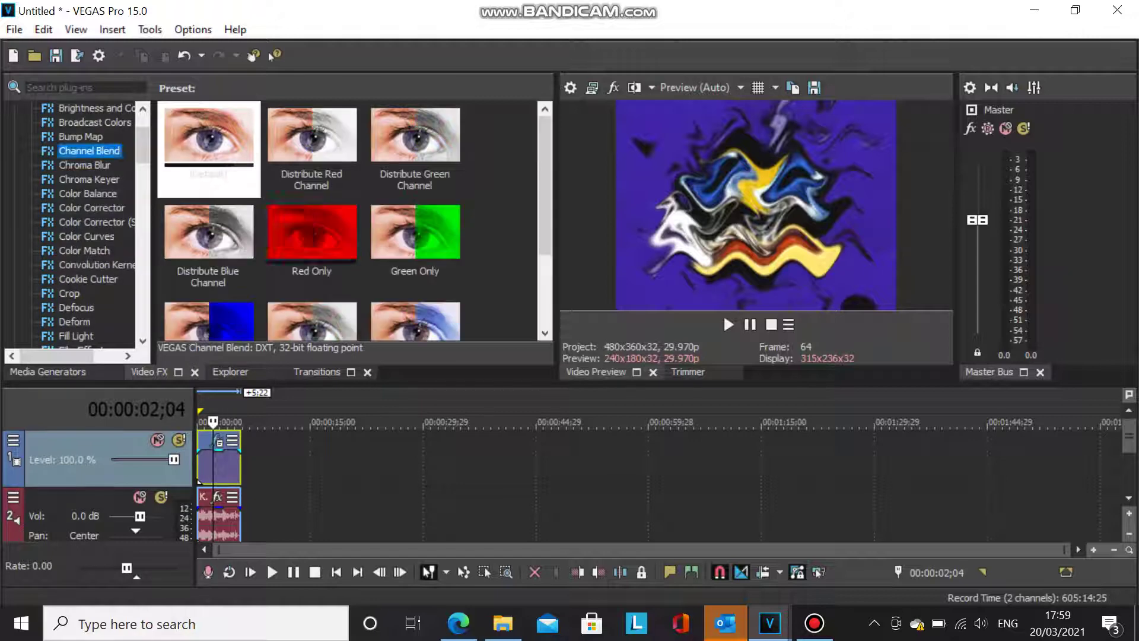
left_click(416, 320)
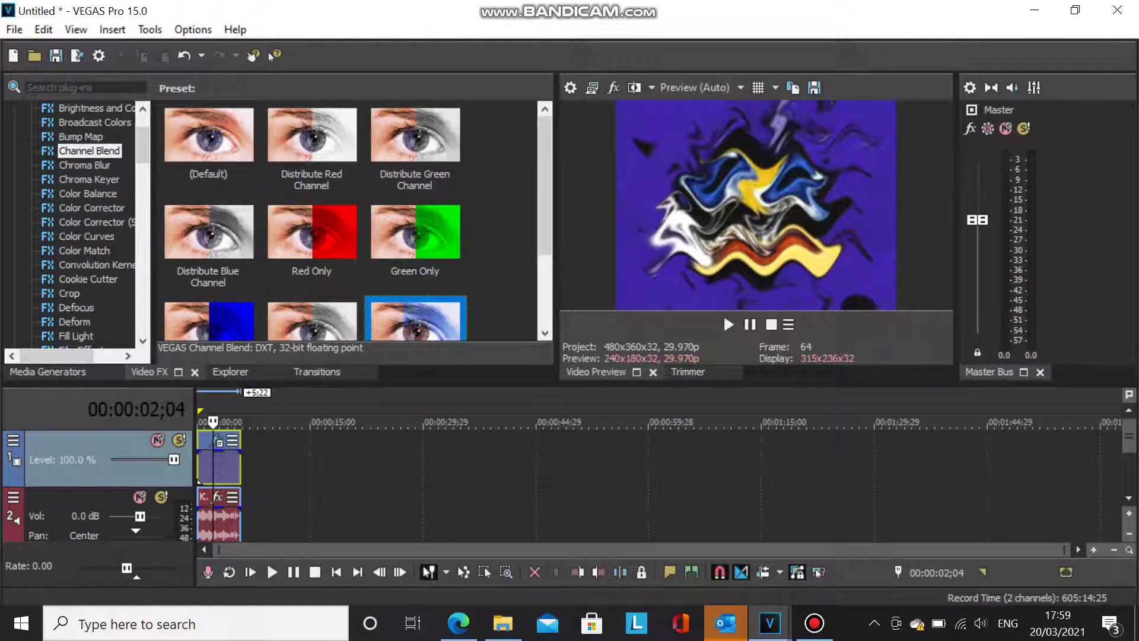
left_click_drag(415, 320, 218, 467)
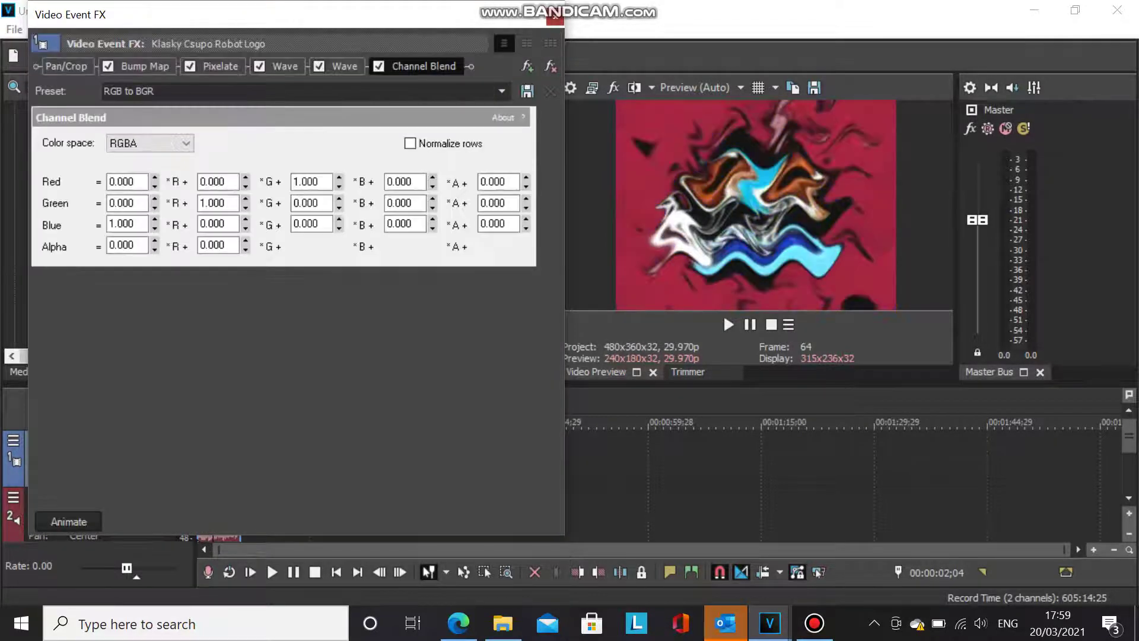
left_click(555, 17)
Add the Color Corrector (Secondary) effect with the Invert Color preset to the logo video event
left_click(97, 222)
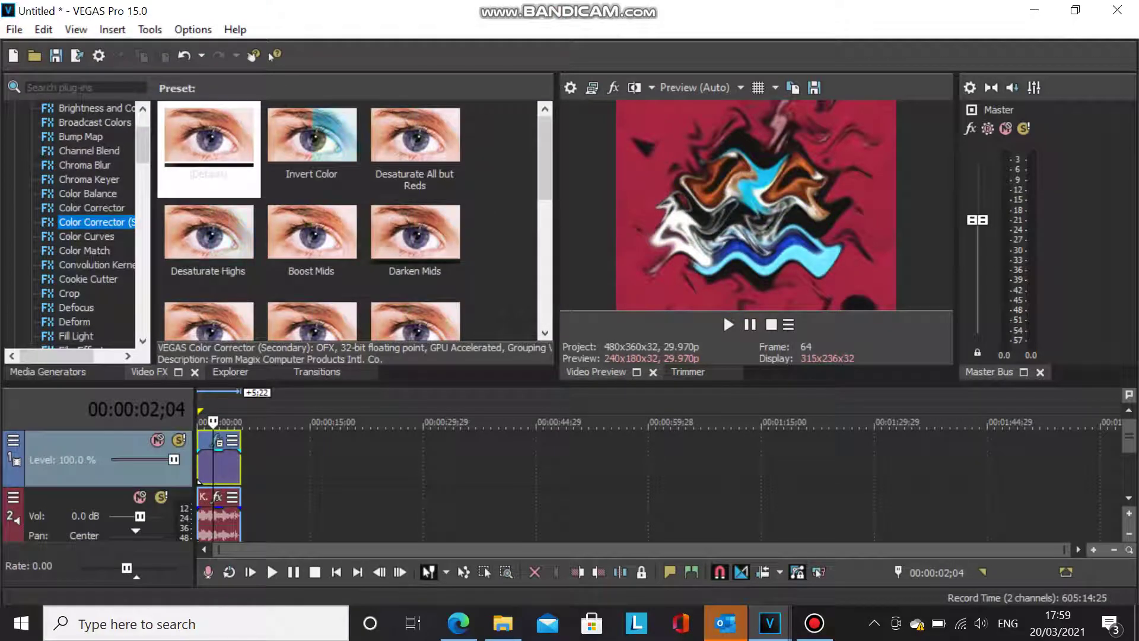
left_click(312, 142)
left_click_drag(312, 143, 218, 462)
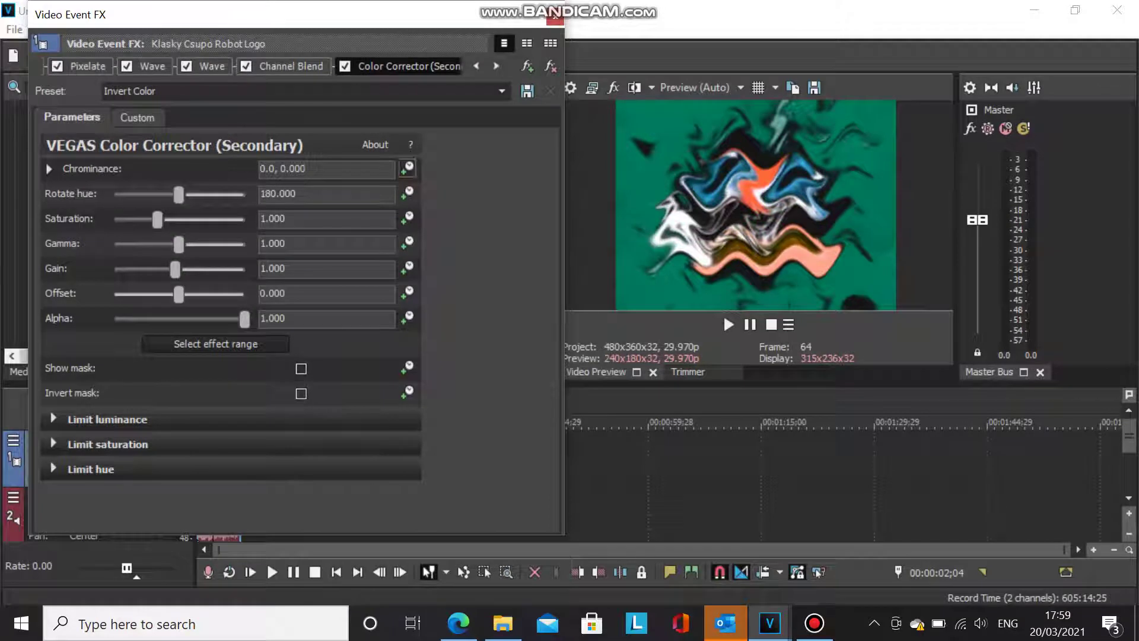
Turn on keyframe animation for Rotate hue and apply the (Default) preset at the 00:00:00;00 keyframe
left_click(407, 193)
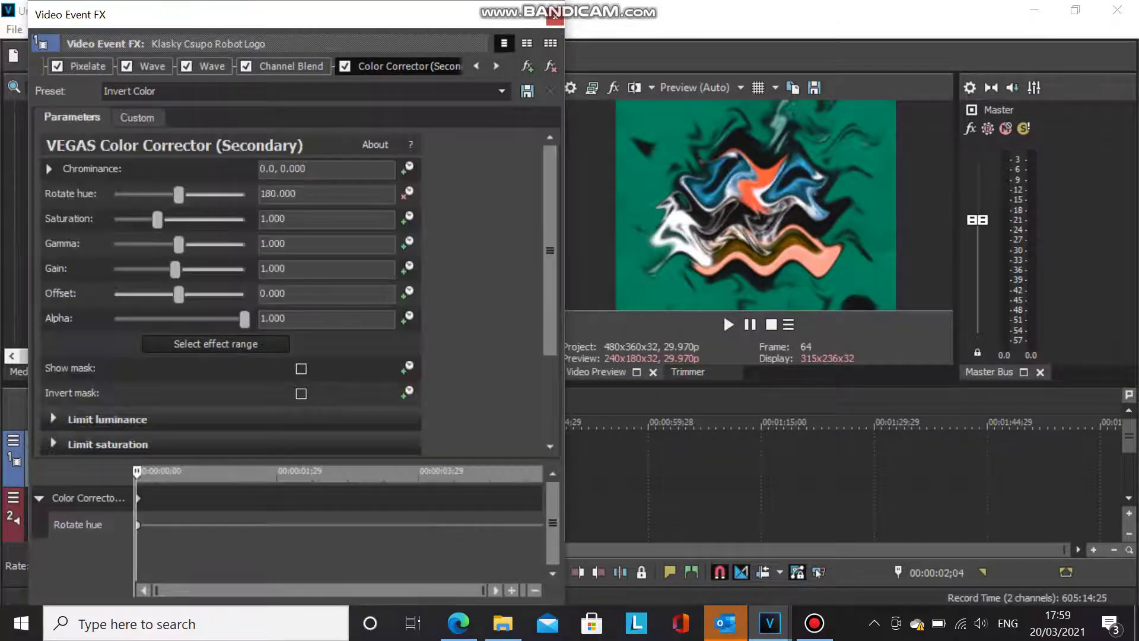
left_click(138, 498)
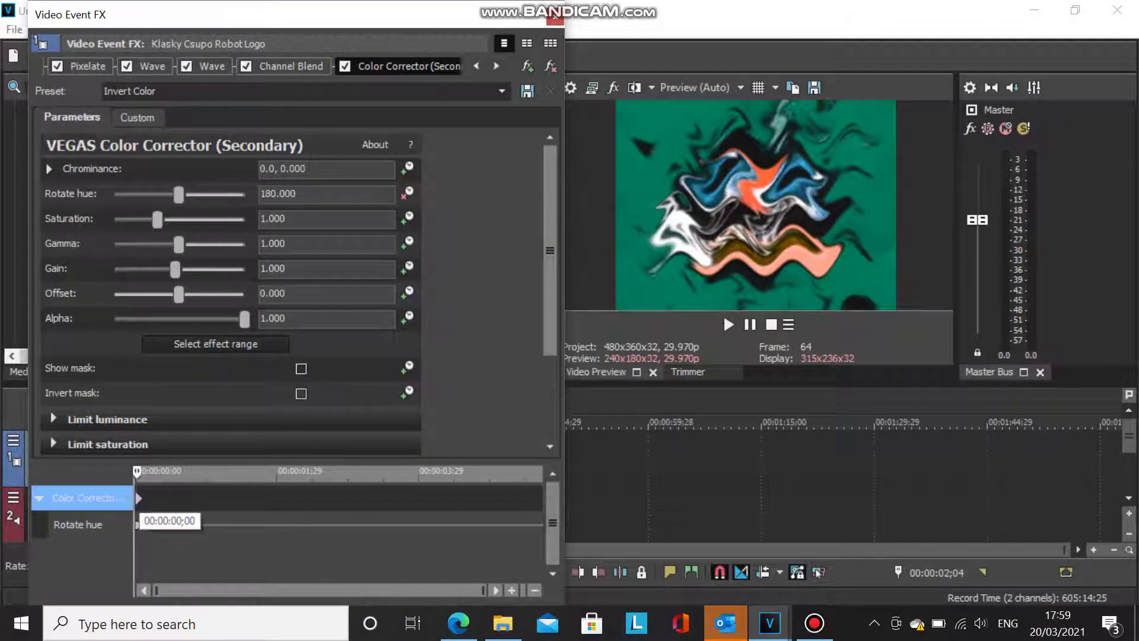
left_click(502, 91)
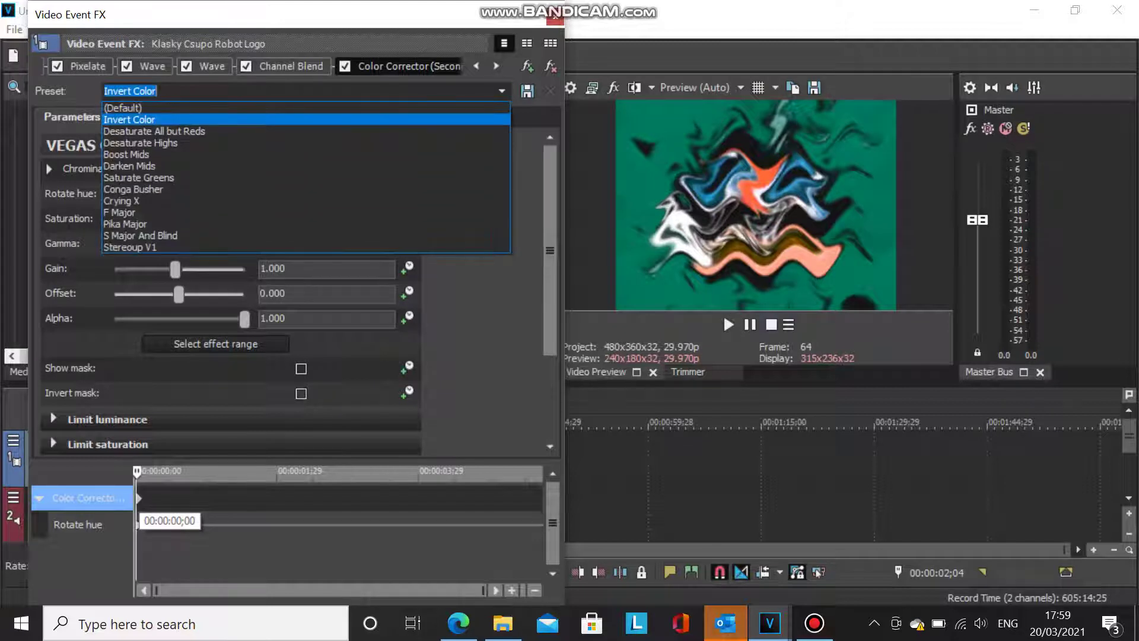
left_click(123, 108)
Add a second hue keyframe with Rotate hue at 360 and move it to the end of the clip
left_click(507, 498)
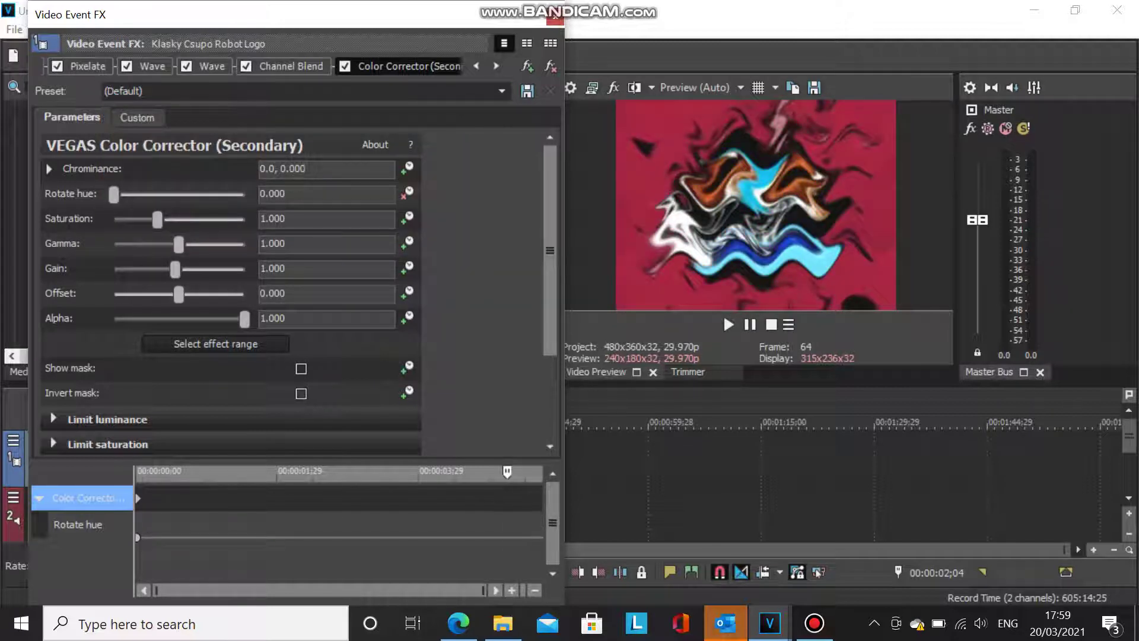
left_click_drag(114, 195, 245, 194)
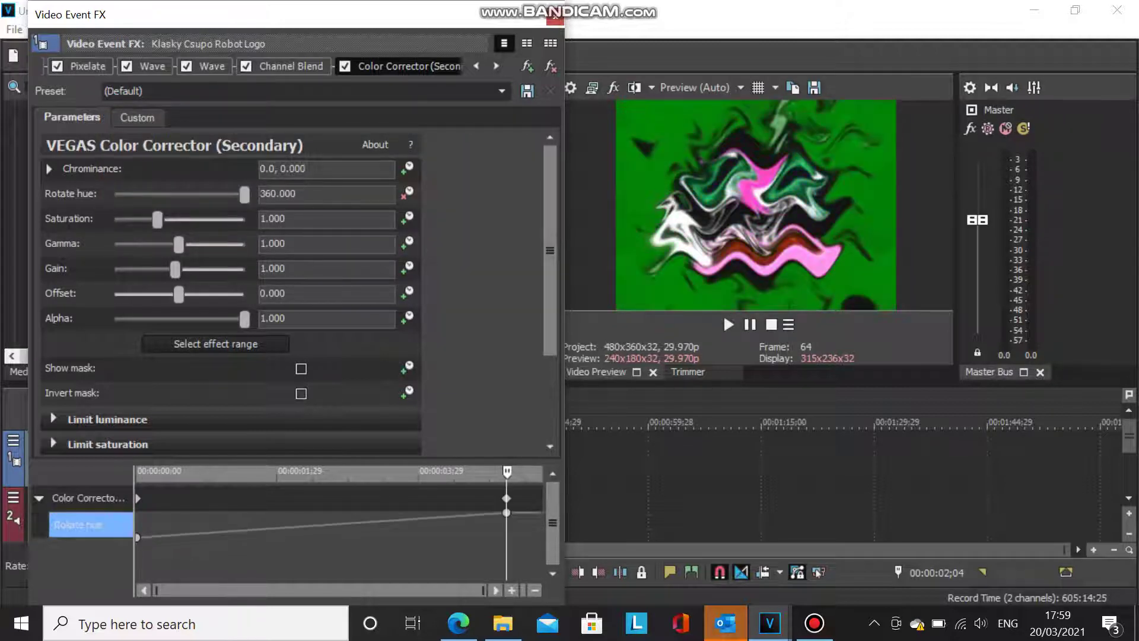
left_click_drag(506, 499, 541, 498)
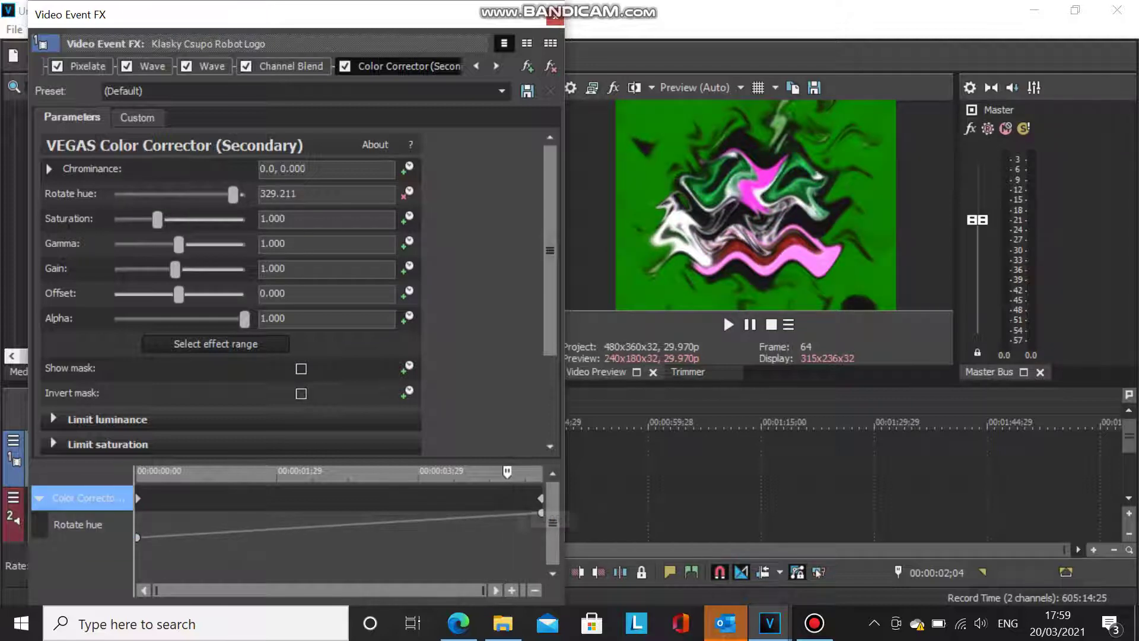
left_click(554, 17)
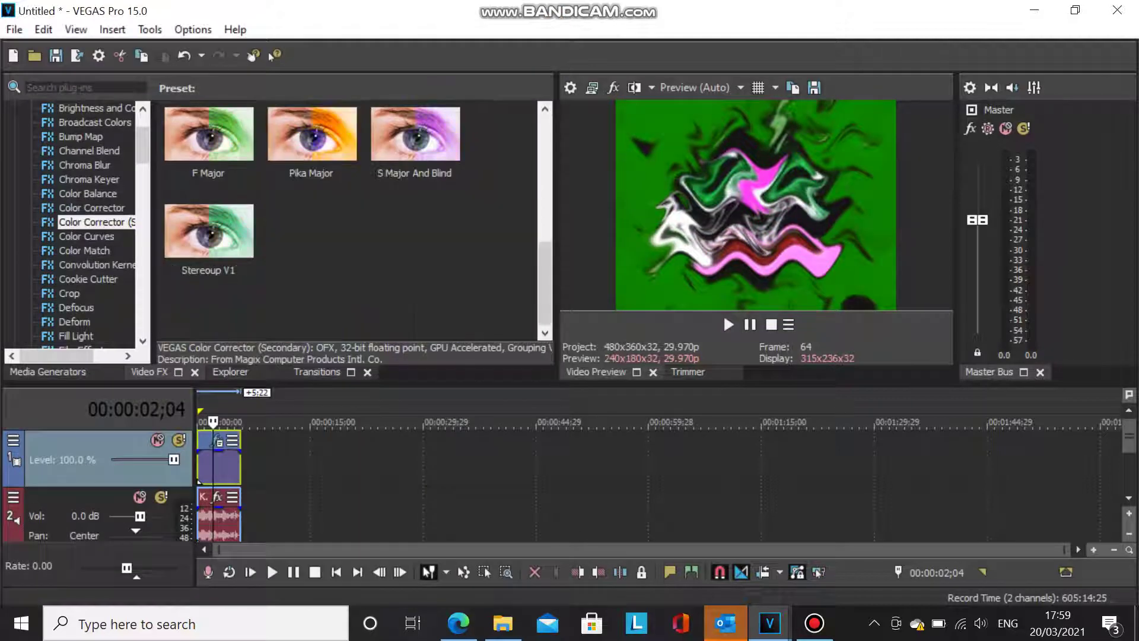
Add the Deform effect with the Squeeze Top preset to the logo video event and close its settings window
left_click(88, 279)
scroll(355, 222, "down", 5)
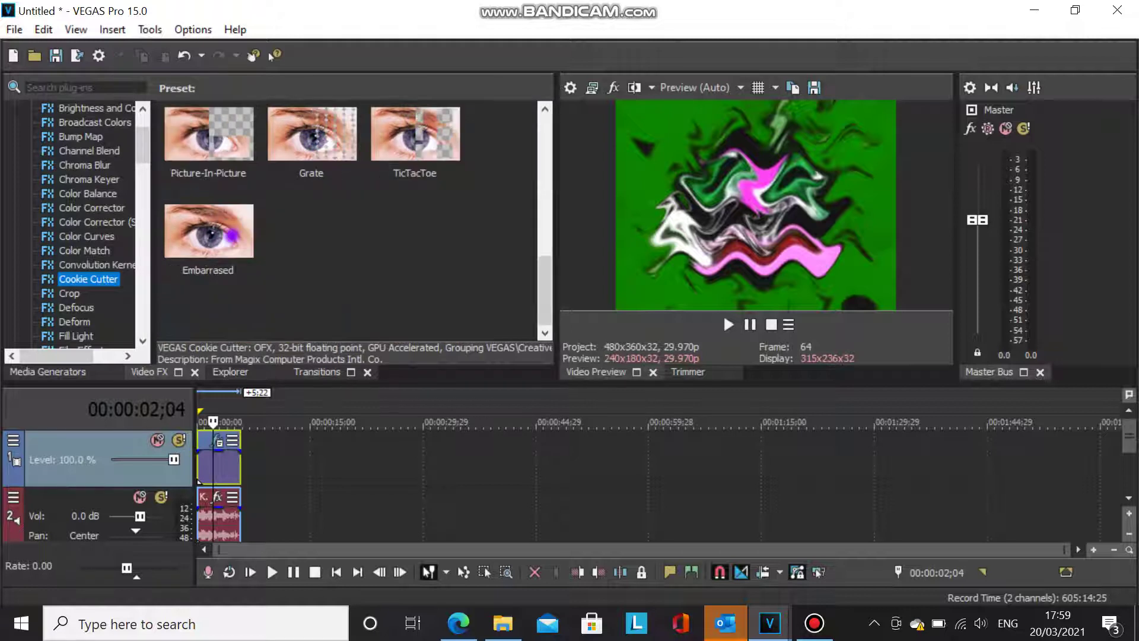
left_click(75, 321)
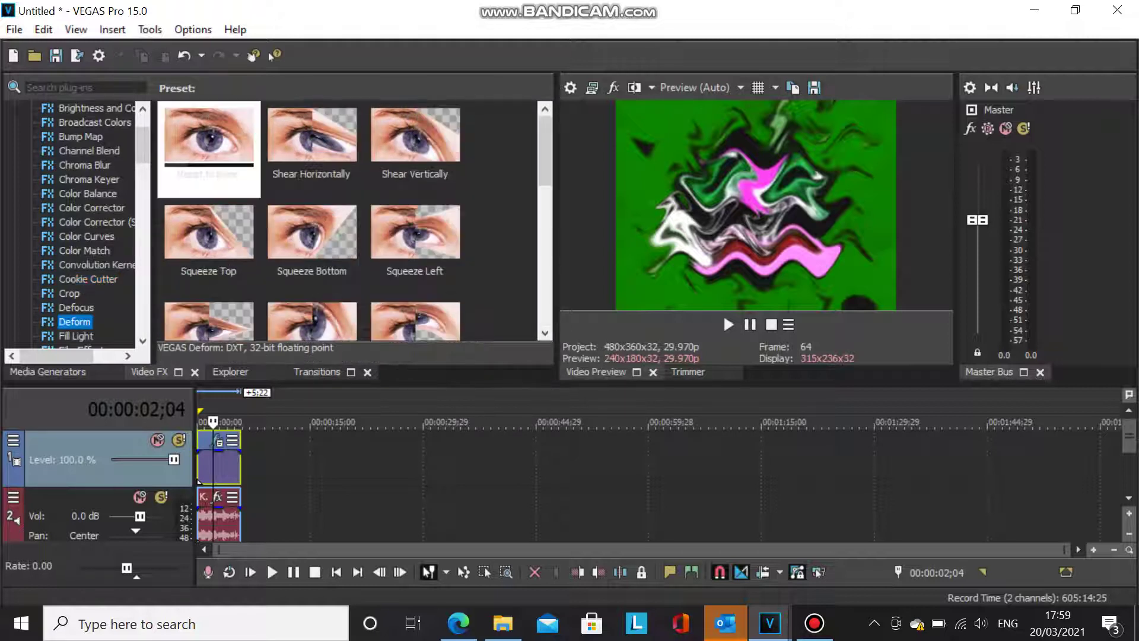
scroll(350, 222, "down", 5)
scroll(410, 234, "up", 5)
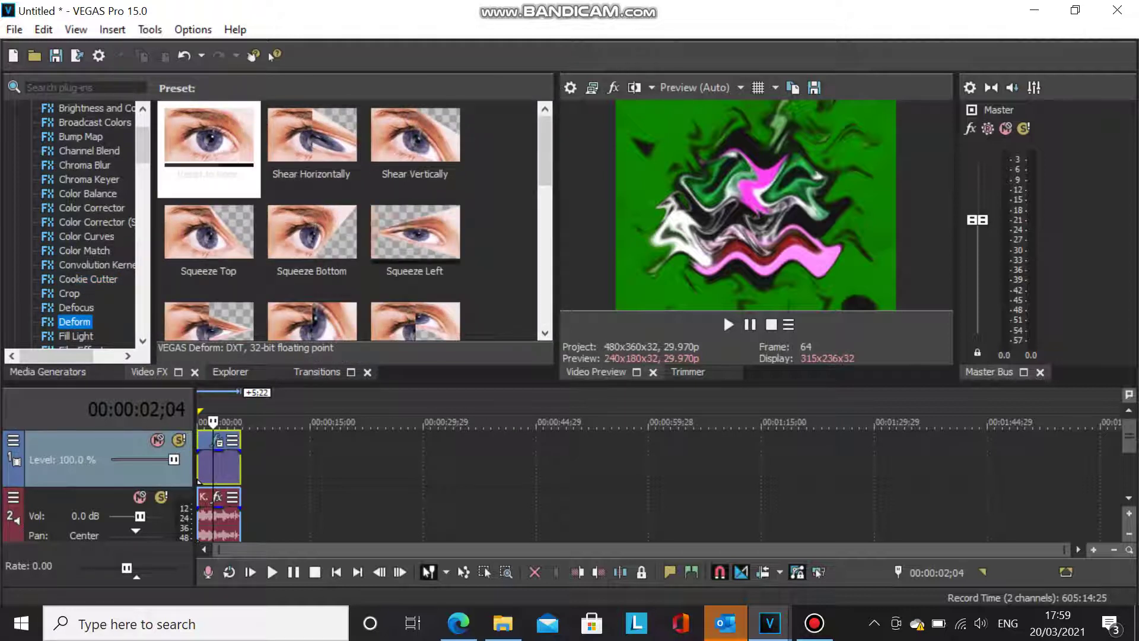
left_click(416, 143)
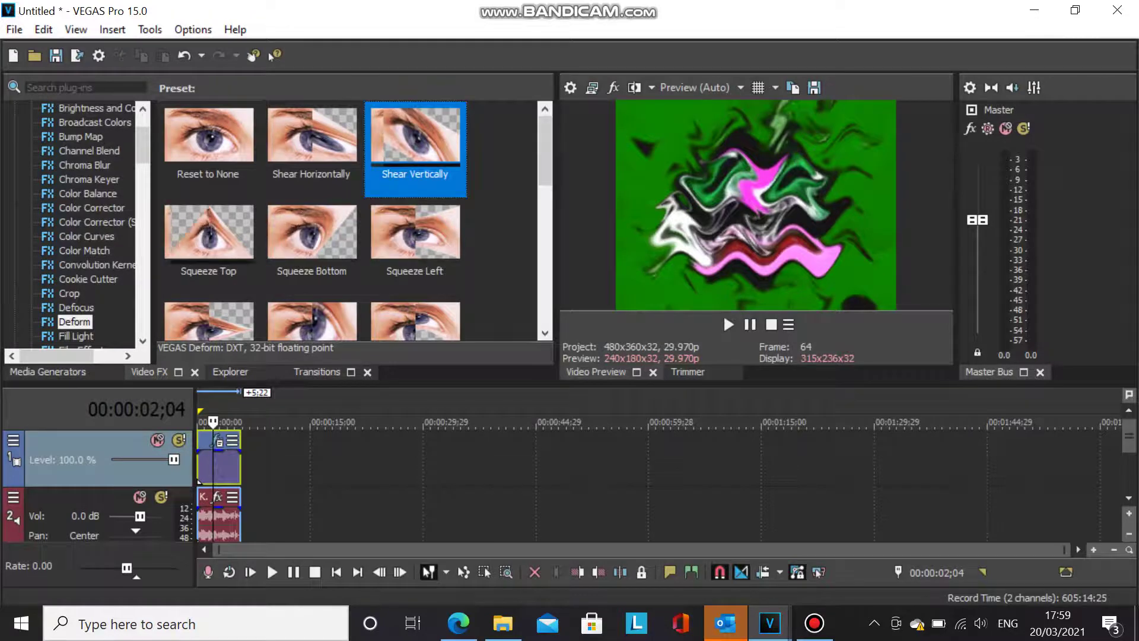
left_click(209, 237)
left_click_drag(209, 238, 217, 442)
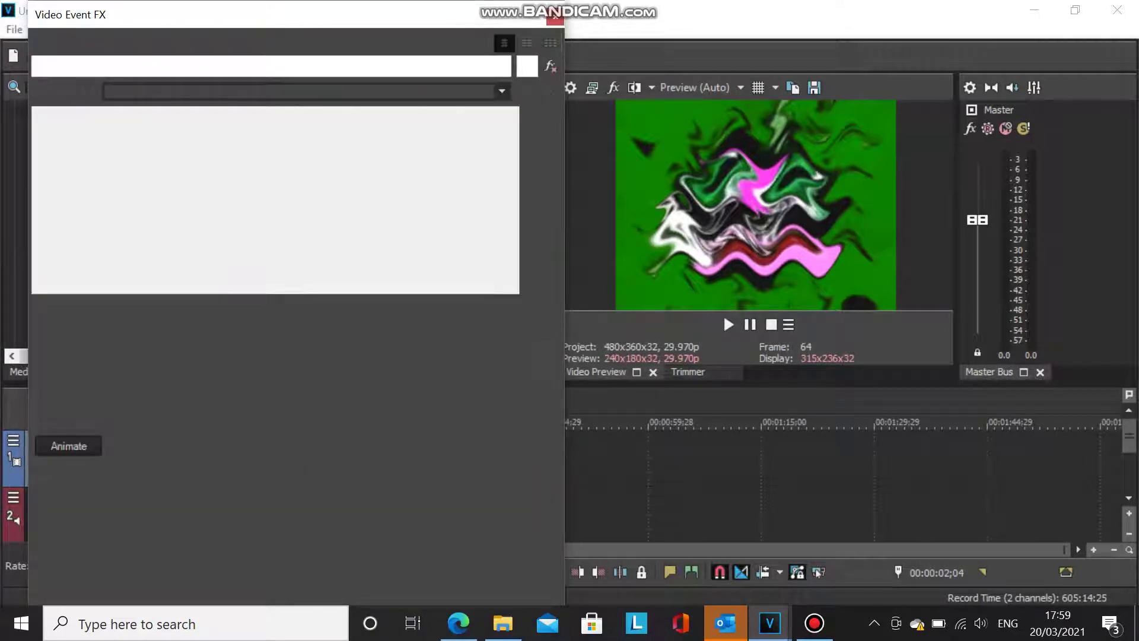
left_click(555, 16)
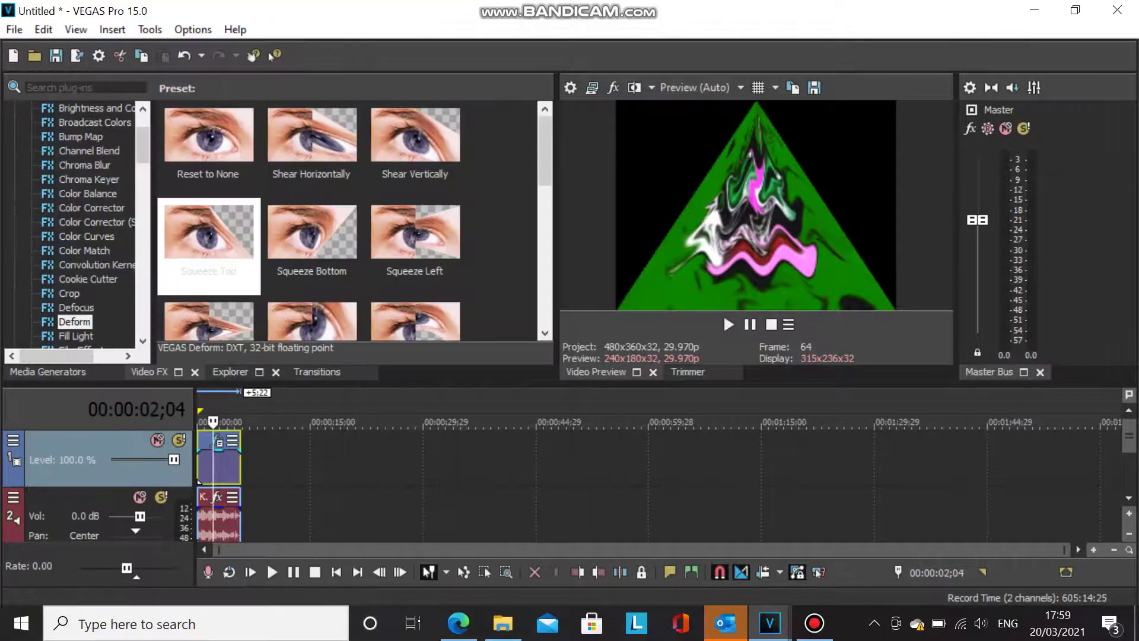
Add the Gradient Map effect with the Reset to None preset to the logo video event
scroll(77, 249, "down", 4)
left_click(87, 250)
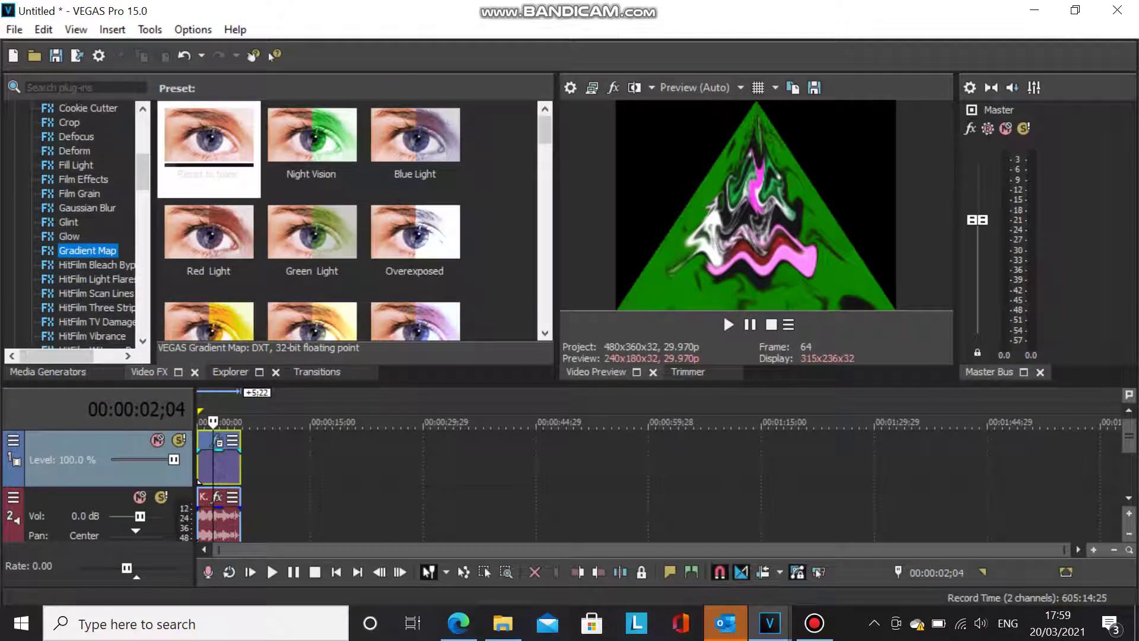
left_click_drag(209, 138, 216, 441)
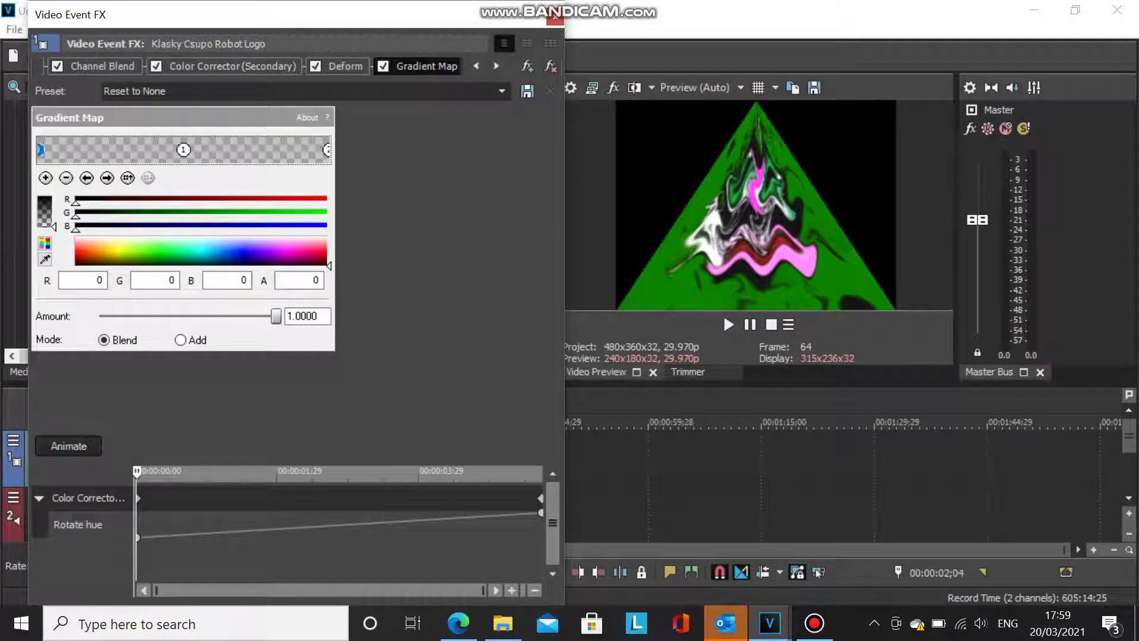
Color the three gradient points opaque green (83, 255, 15), dark blue (0, 30, 120) and teal (0, 178, 180)
left_click_drag(54, 226, 51, 195)
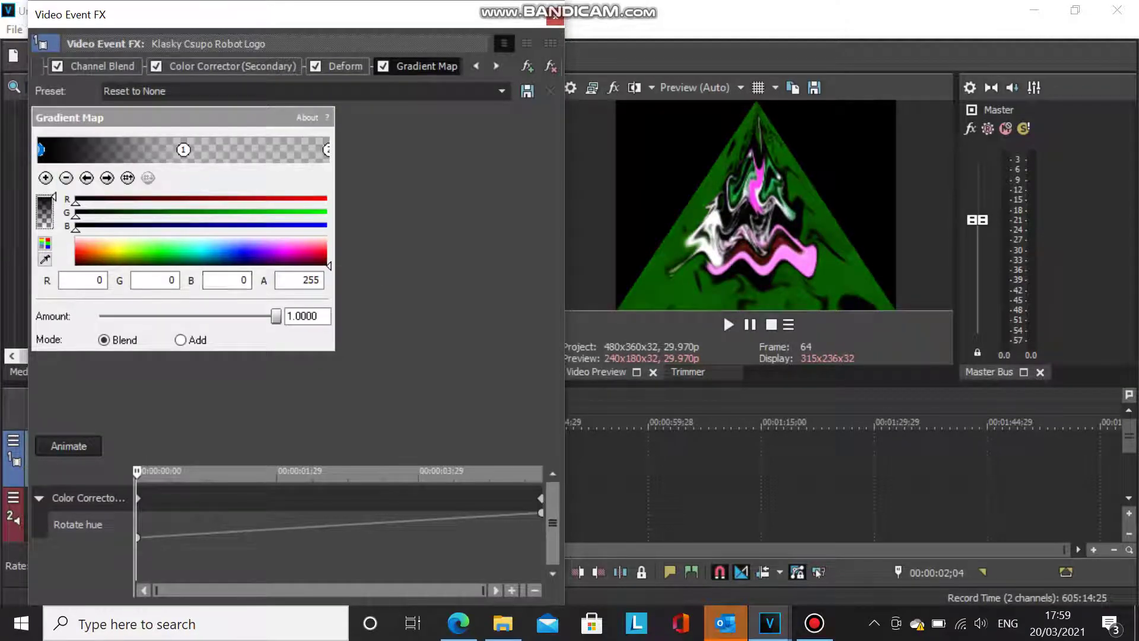
mouse_move(281, 251)
left_mouse_down()
mouse_move(222, 256)
mouse_move(300, 253)
mouse_move(77, 250)
mouse_move(147, 250)
left_mouse_up()
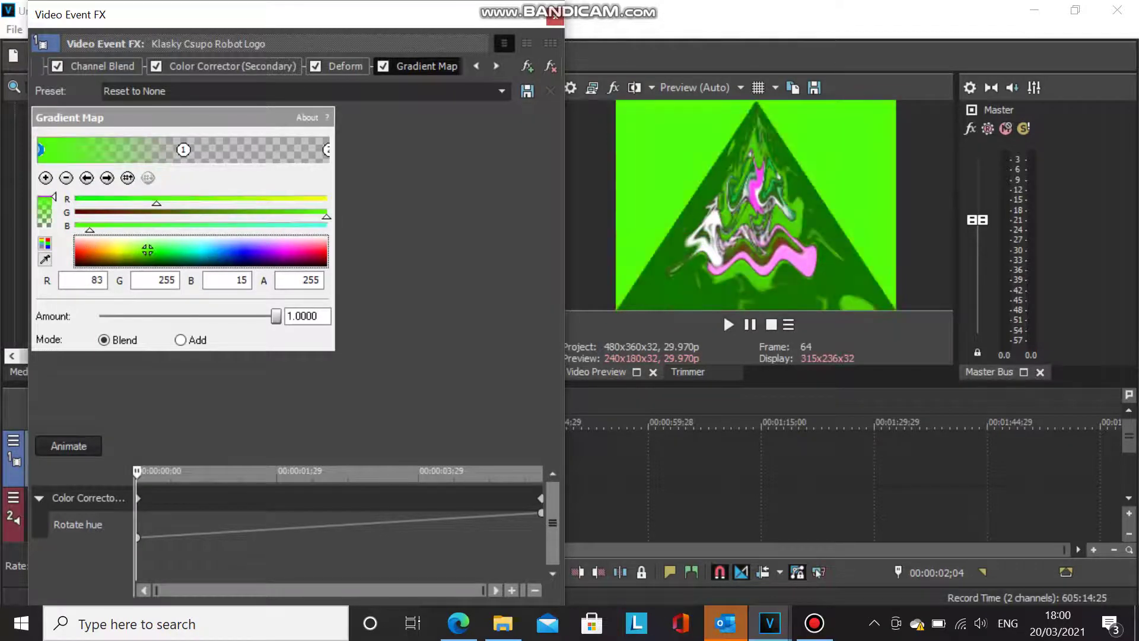
left_click(183, 150)
left_click_drag(328, 264, 236, 258)
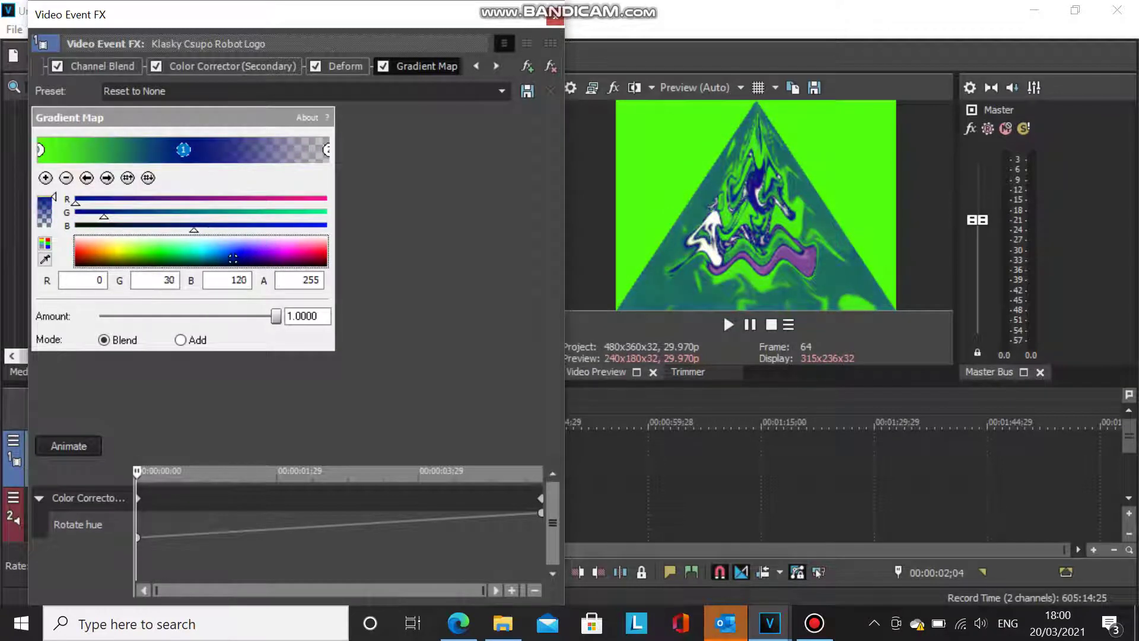
left_click(327, 150)
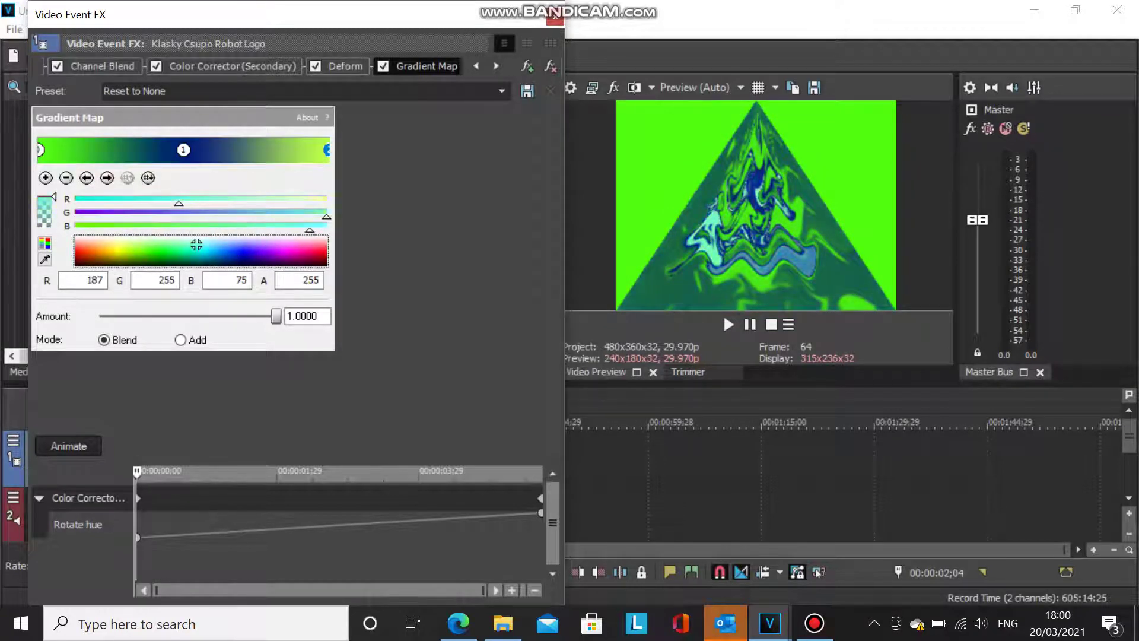
left_click_drag(197, 245, 201, 255)
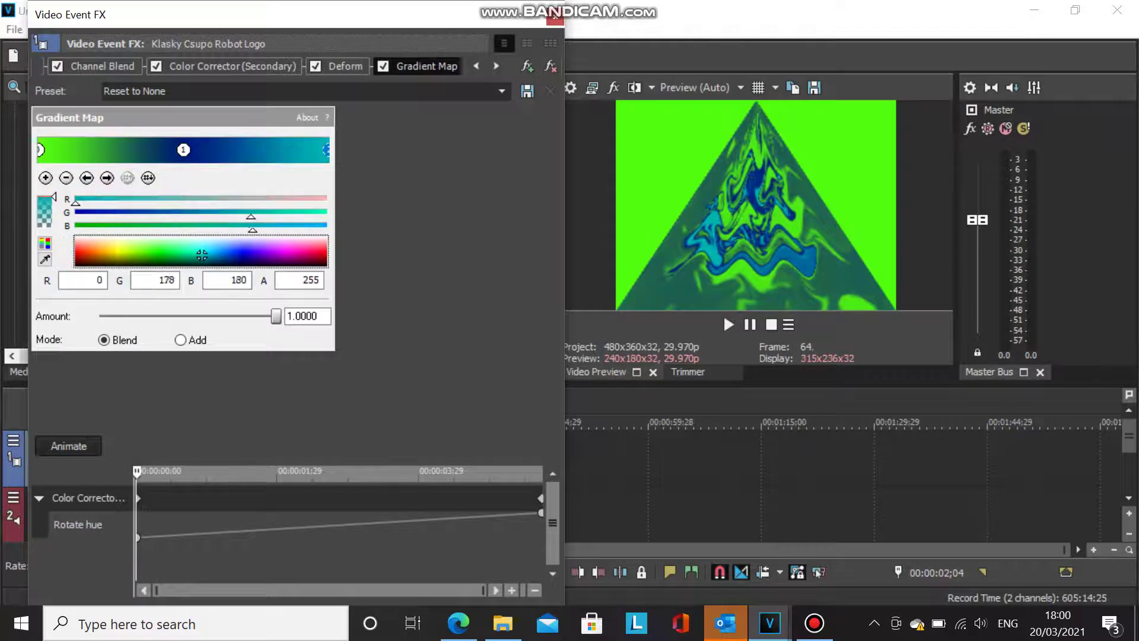
Move gradient points 1 and 2 close to the gradient's start and add point 3 just after them
left_click_drag(183, 149, 71, 149)
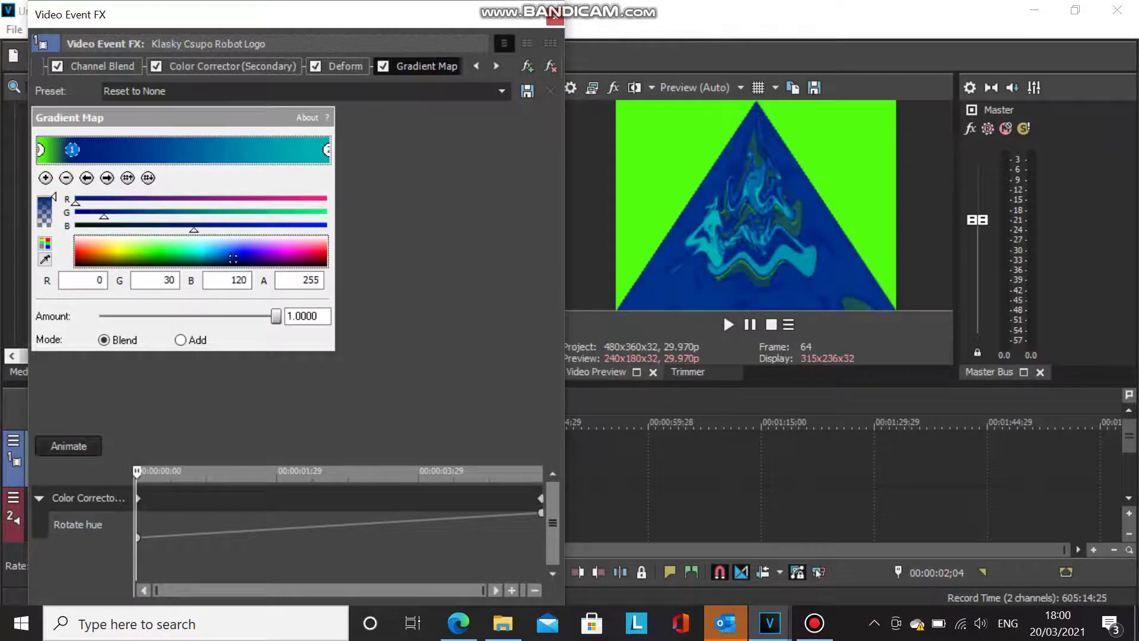
left_click_drag(327, 150, 132, 150)
double_click(150, 149)
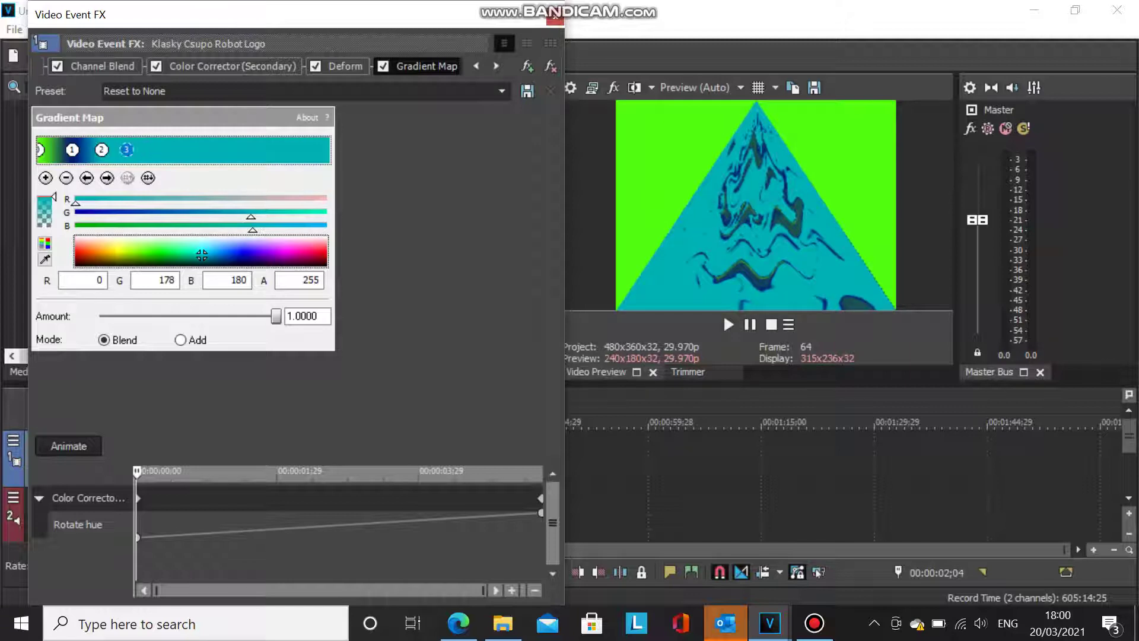
Color gradient point 3 blue, and add point 4 in light orange (255, 203, 120) with point 5 after it
left_click_drag(201, 255, 100, 244)
double_click(155, 149)
double_click(199, 150)
left_click_drag(200, 150, 178, 150)
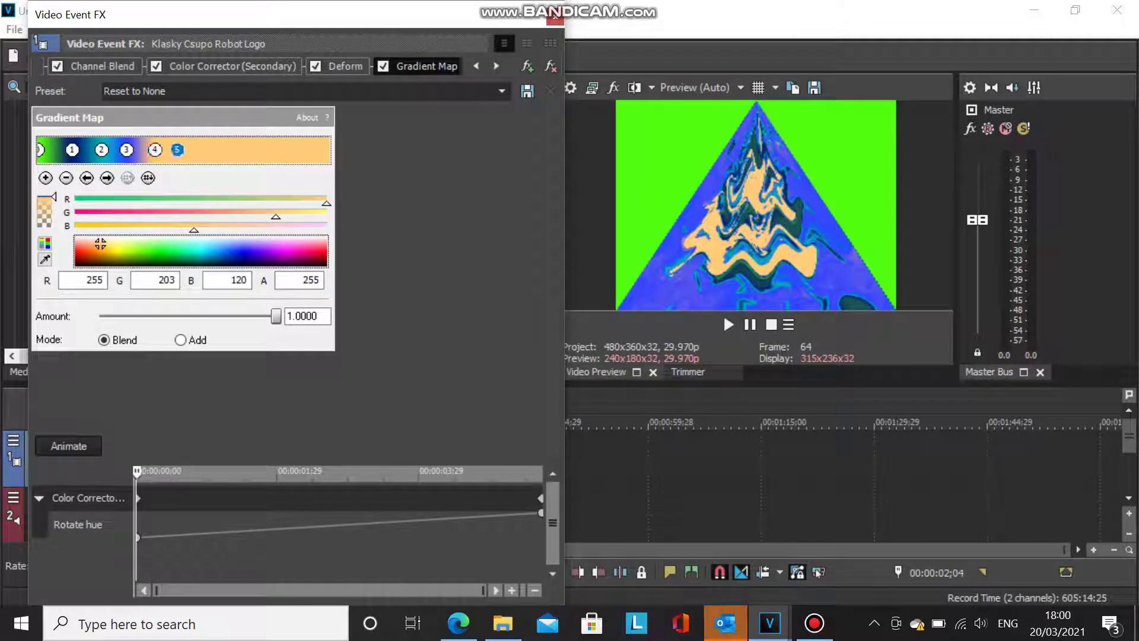
Color gradient point 5 pink (255, 135, 196) and add points 6, 7 and 8 after it
left_click_drag(285, 246, 306, 242)
double_click(199, 150)
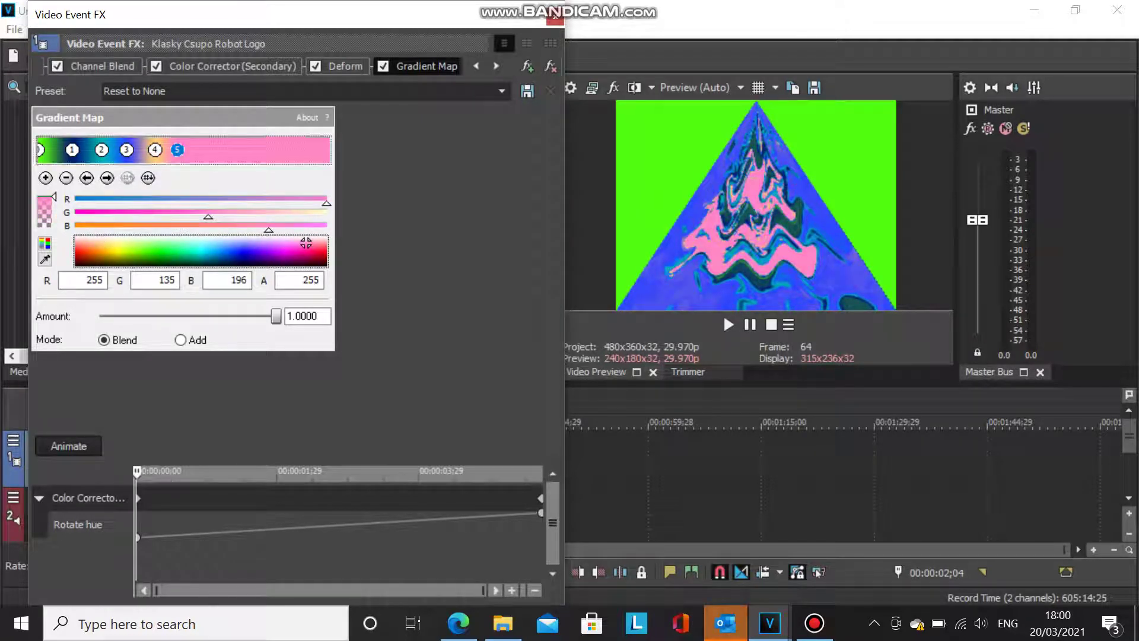
double_click(216, 149)
left_click(247, 150)
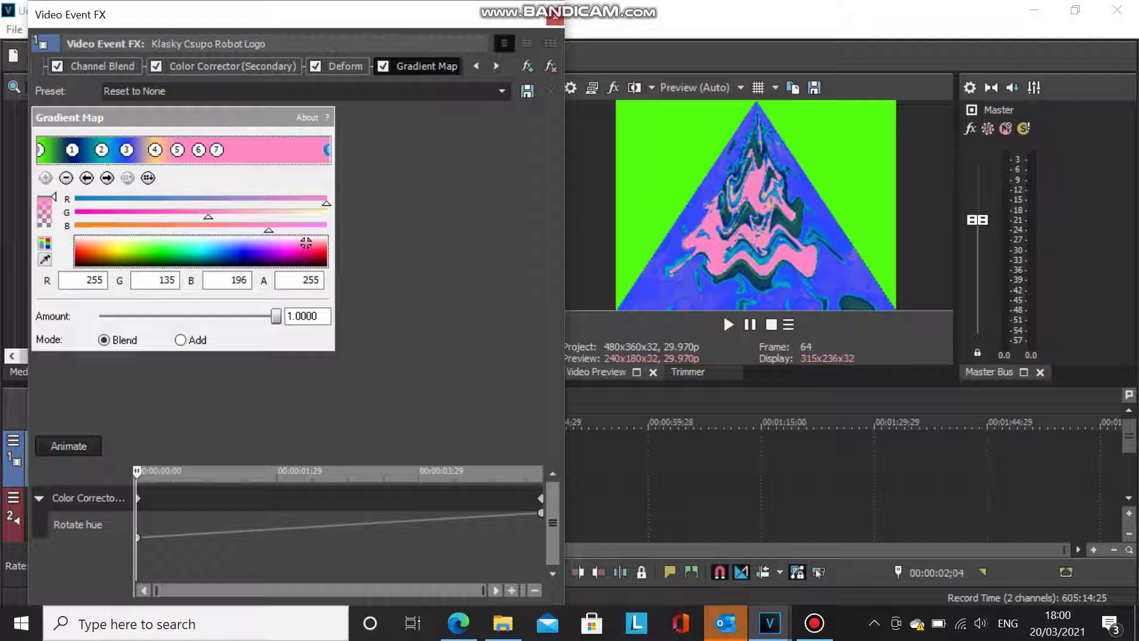
Space gradient points 5, 6 and 7 out toward the gradient's end and color point 5 yellow-green (214, 255, 60)
left_click(216, 149)
left_click_drag(217, 149, 294, 149)
left_click_drag(198, 150, 247, 150)
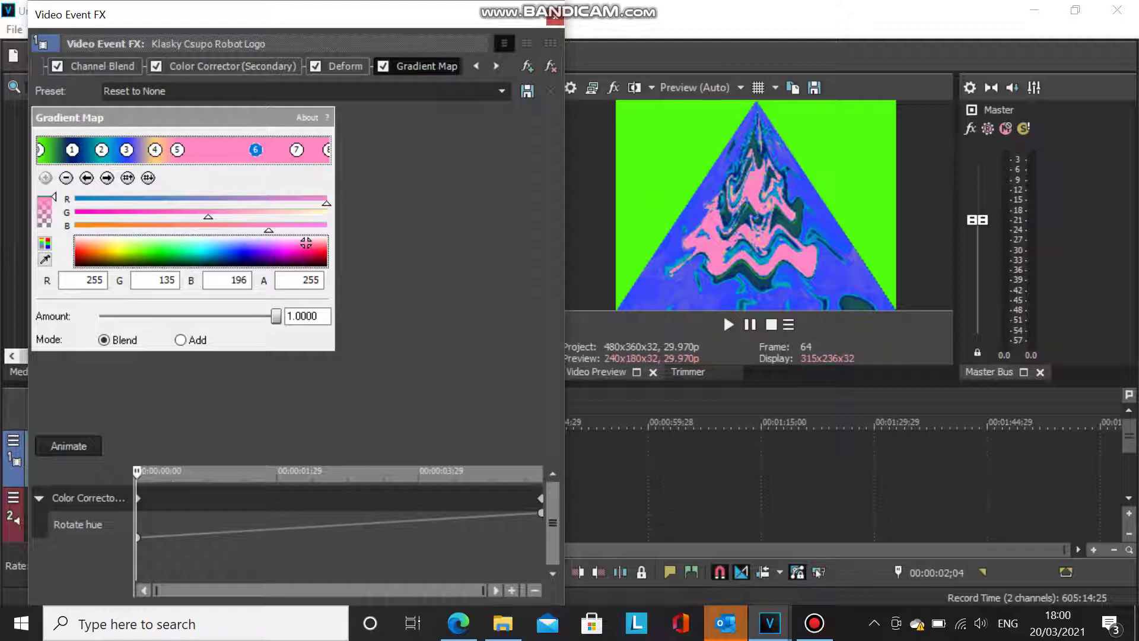
left_click_drag(177, 149, 193, 149)
left_click_drag(306, 243, 125, 248)
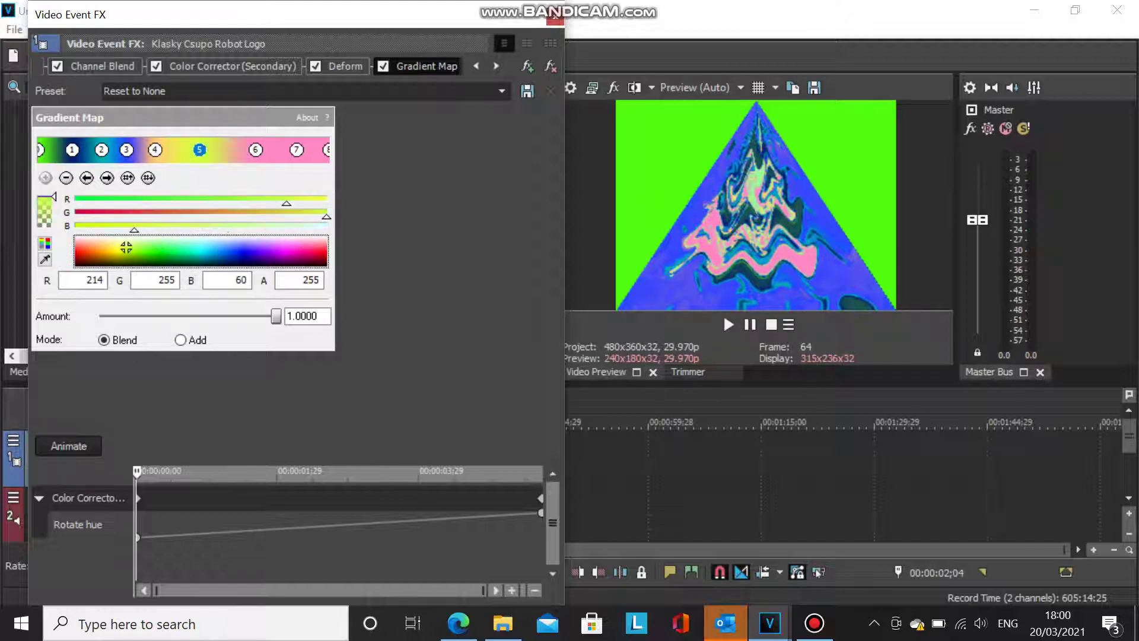
Color gradient point 6 blue (0, 122, 225), point 7 coral (255, 106, 75) and point 8 teal (0, 150, 129)
left_click(256, 149)
left_click(220, 253)
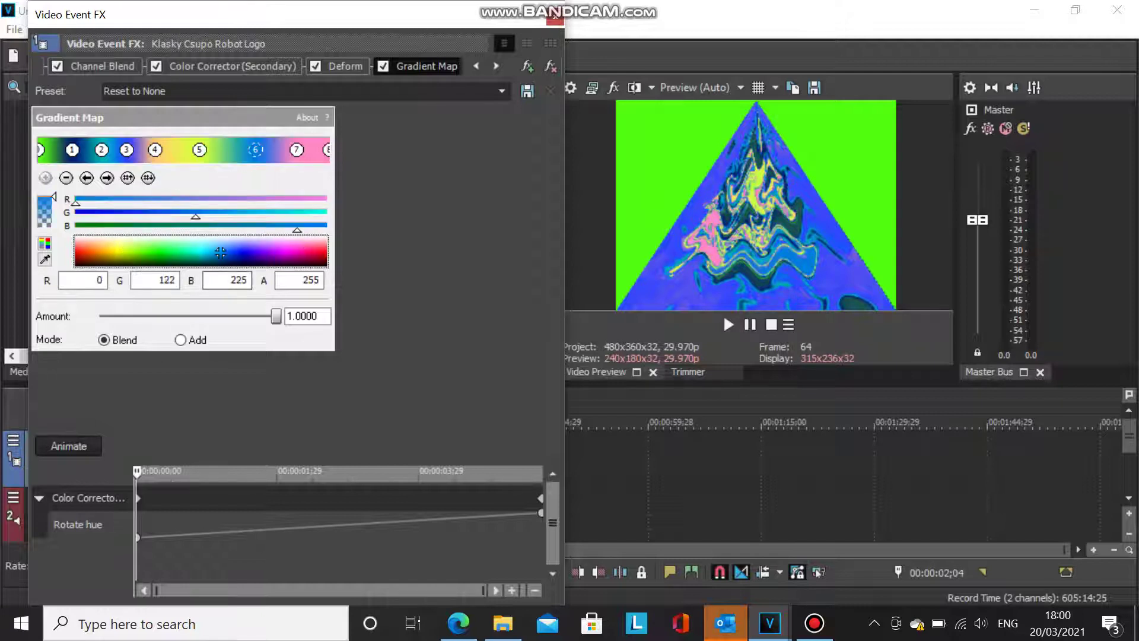
left_click(296, 150)
left_click(82, 246)
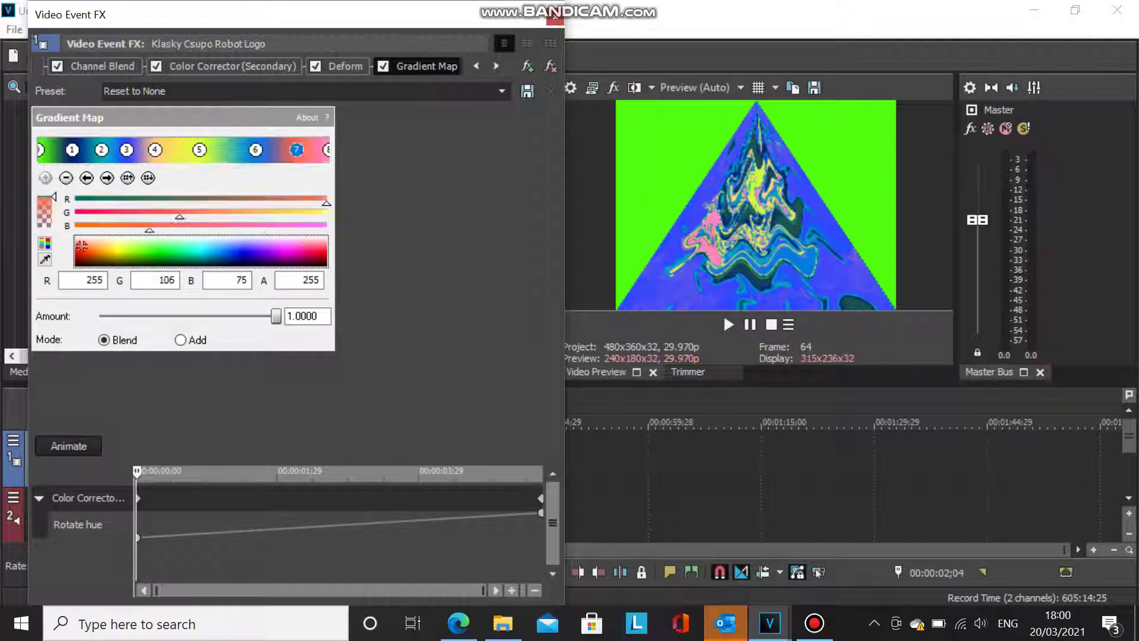
left_click(327, 150)
left_click(195, 256)
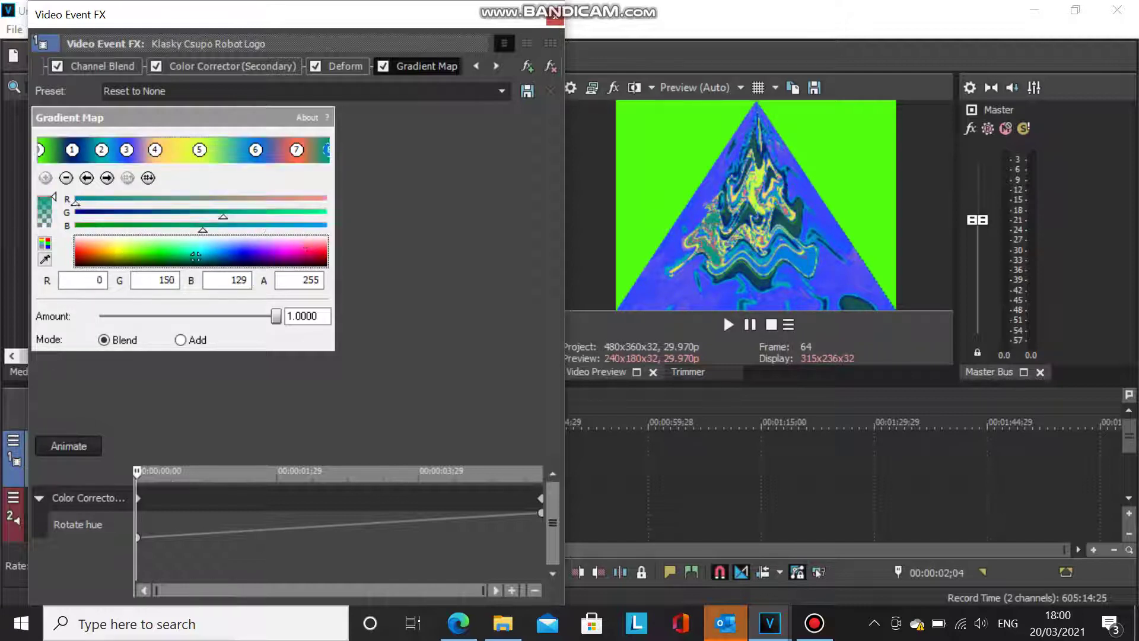
Save the Gradient Map settings as a preset named "Richie Faxx Major 0"
left_click(142, 91)
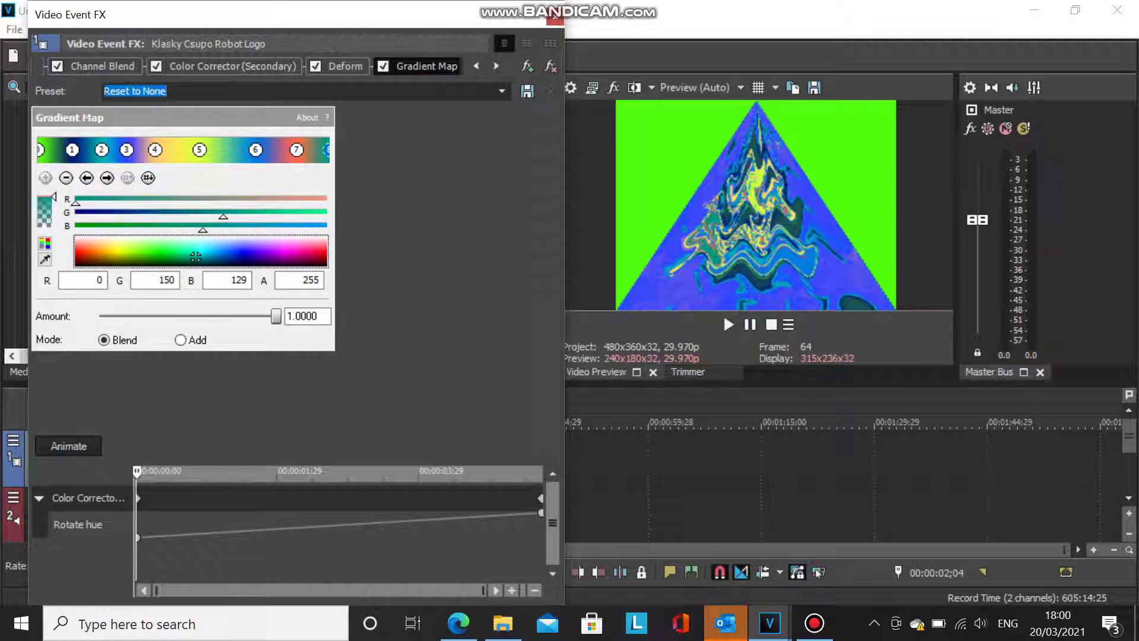
type("Richi Faxx Major 0")
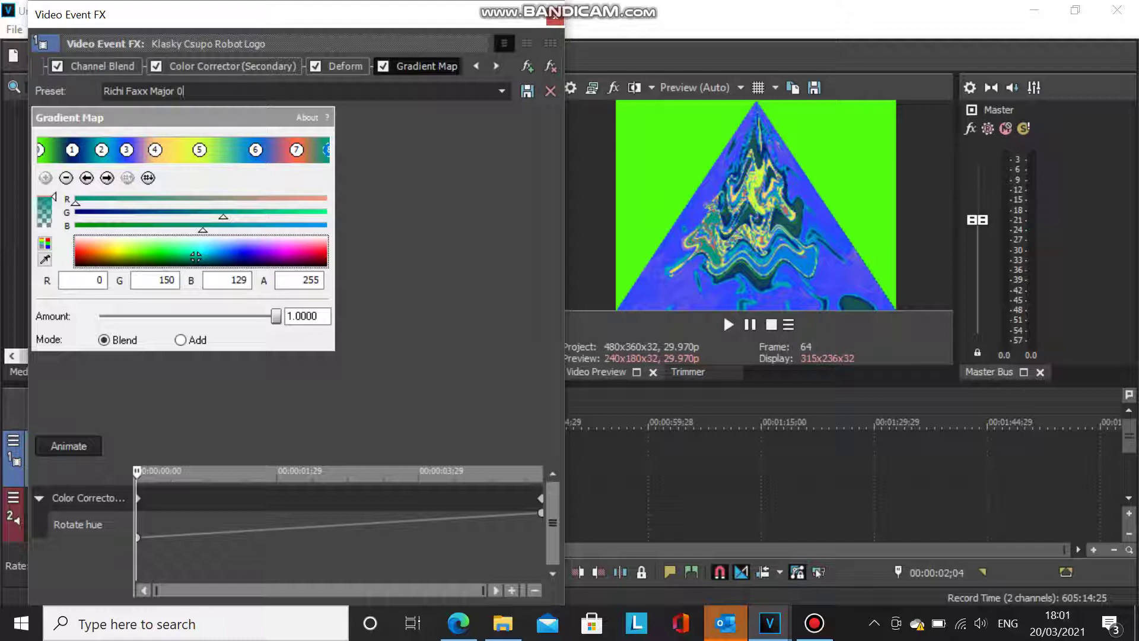
left_click(125, 91)
type("e")
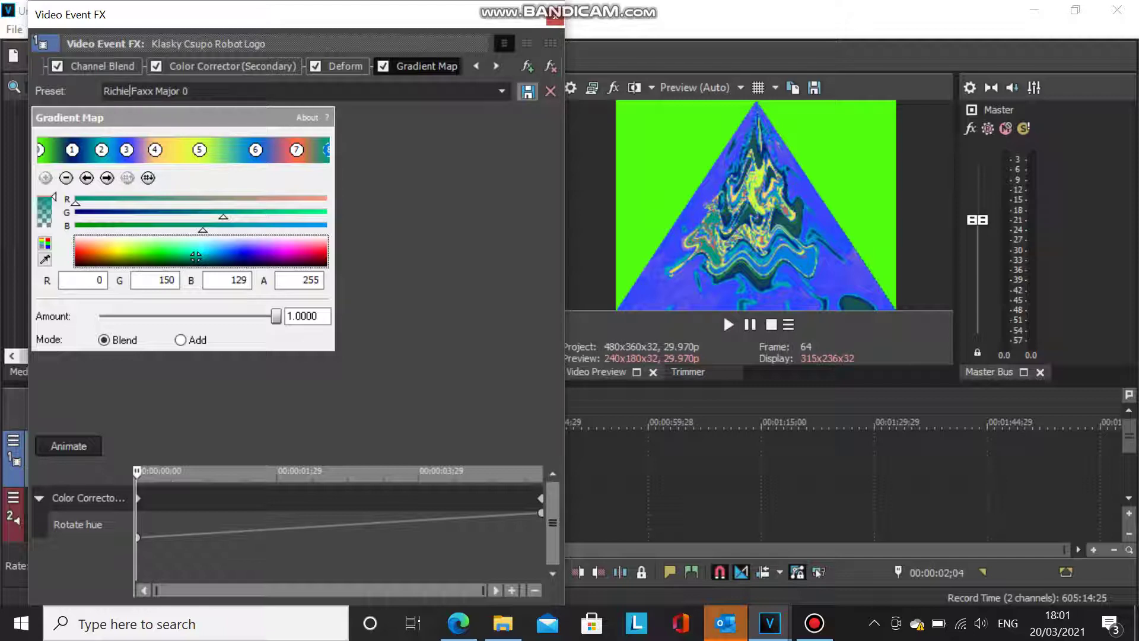
Open the event's plug-in chooser and try to save the effect chain as a package named "Richie Faxx Major"
left_click(527, 66)
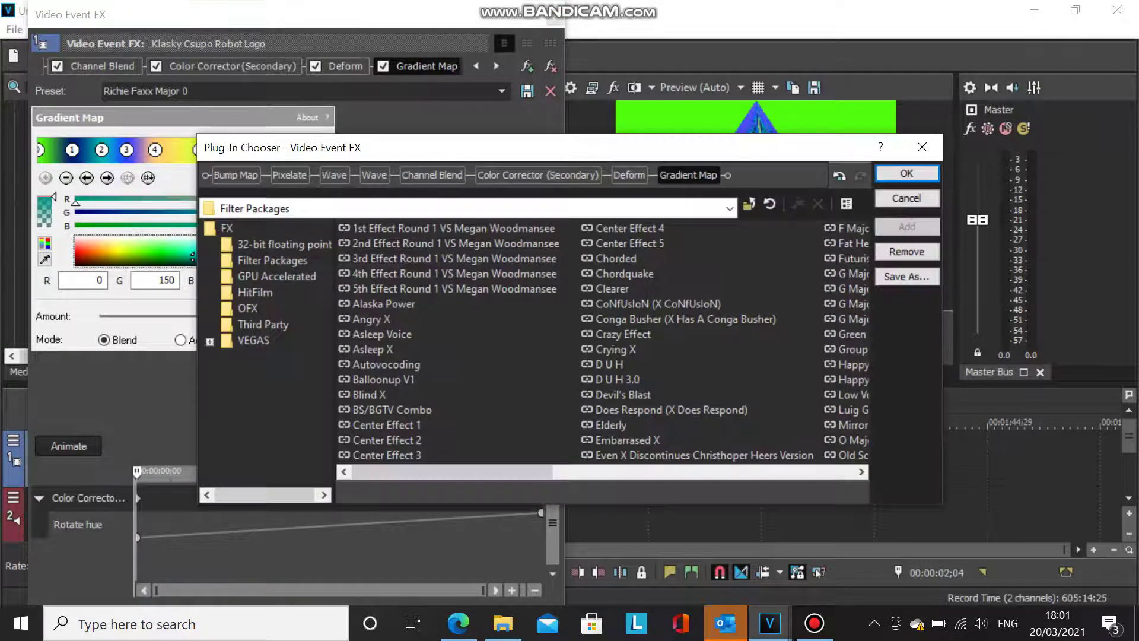
left_click_drag(452, 471, 753, 471)
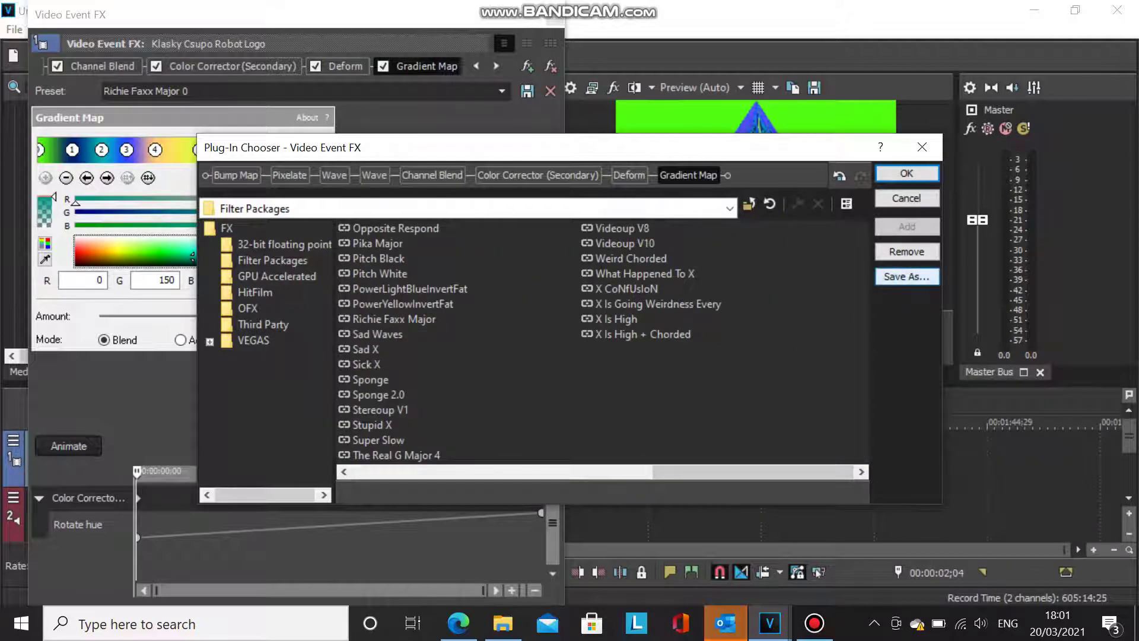
left_click(907, 277)
key("Return")
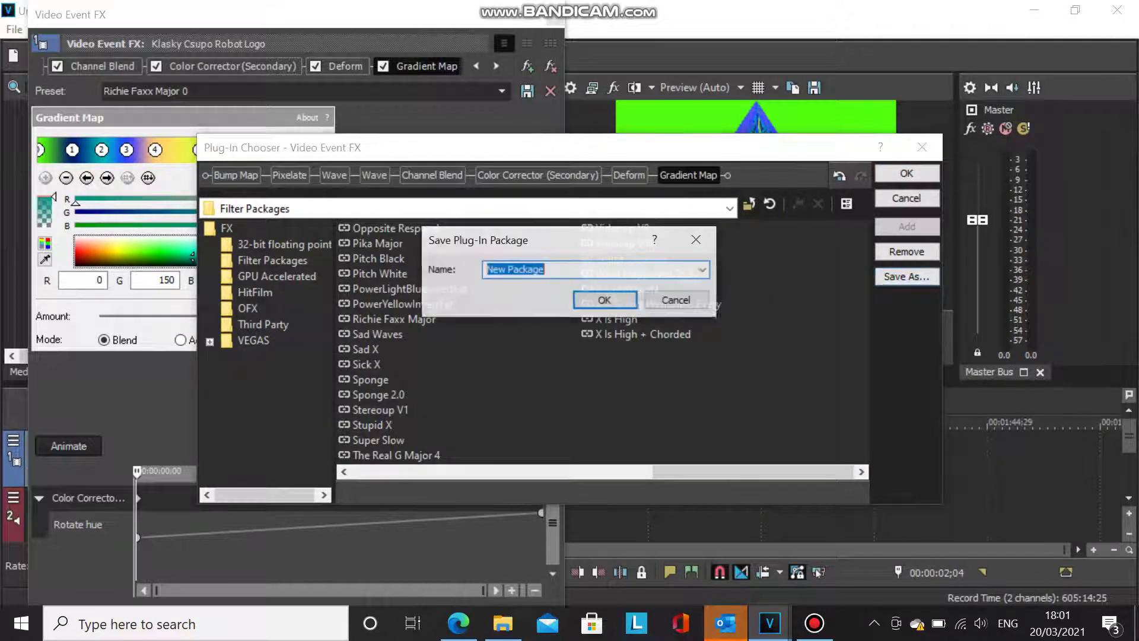
type("Richie Faxx Major")
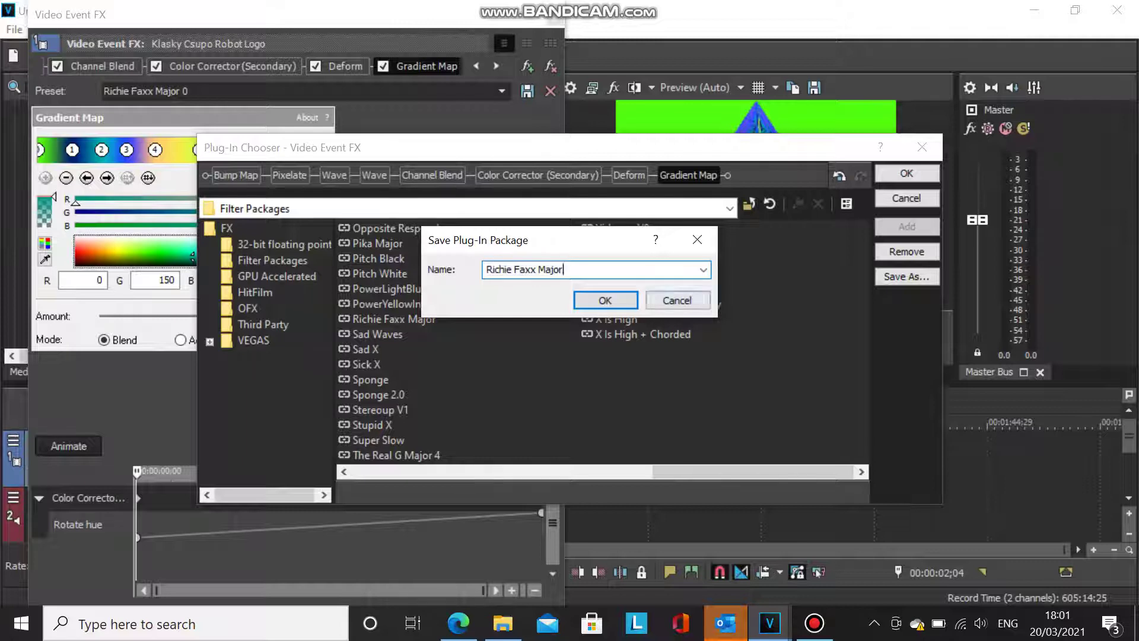
key("Return")
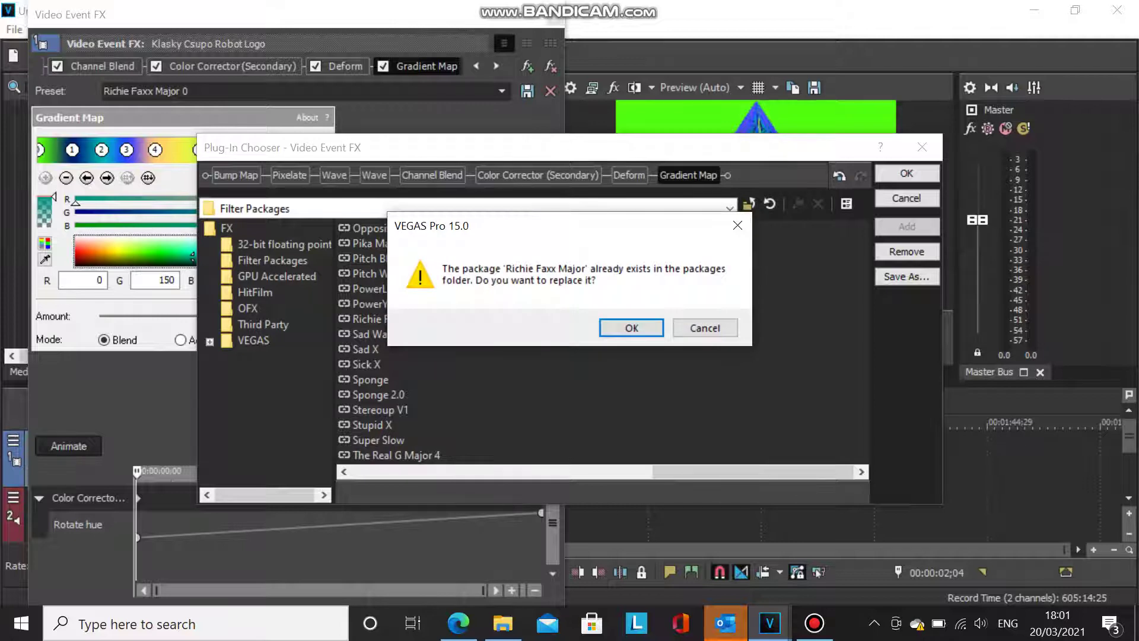
key("Return")
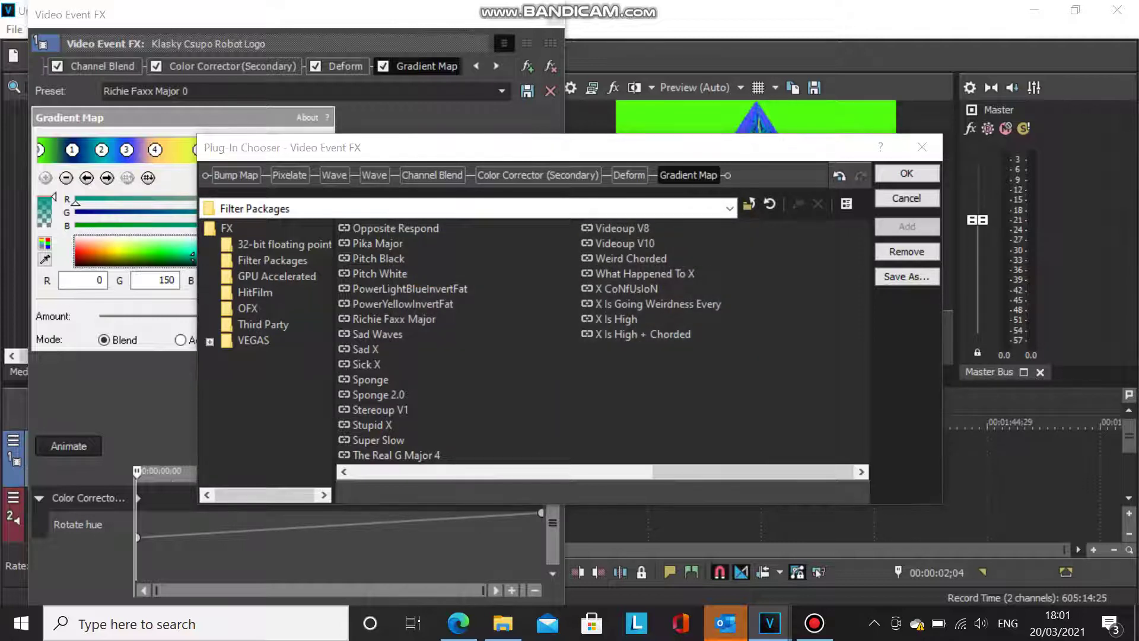
Save the effect chain as a plug-in package named "Richie Faxx Major 0"
key("Return")
type("R")
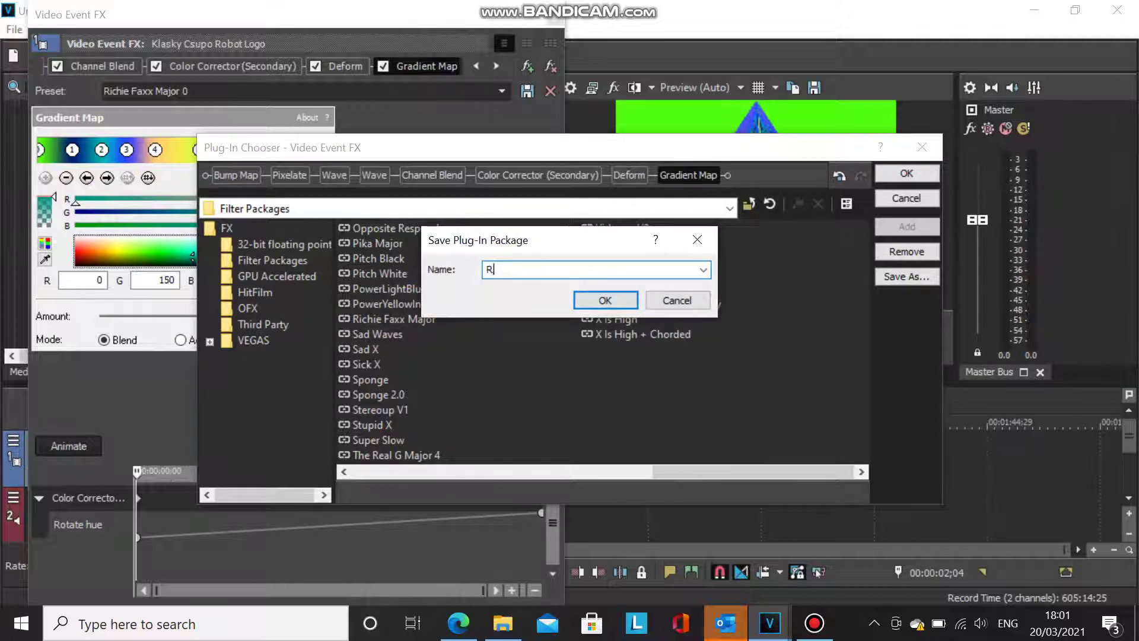
type("ichie Faxx Major 0")
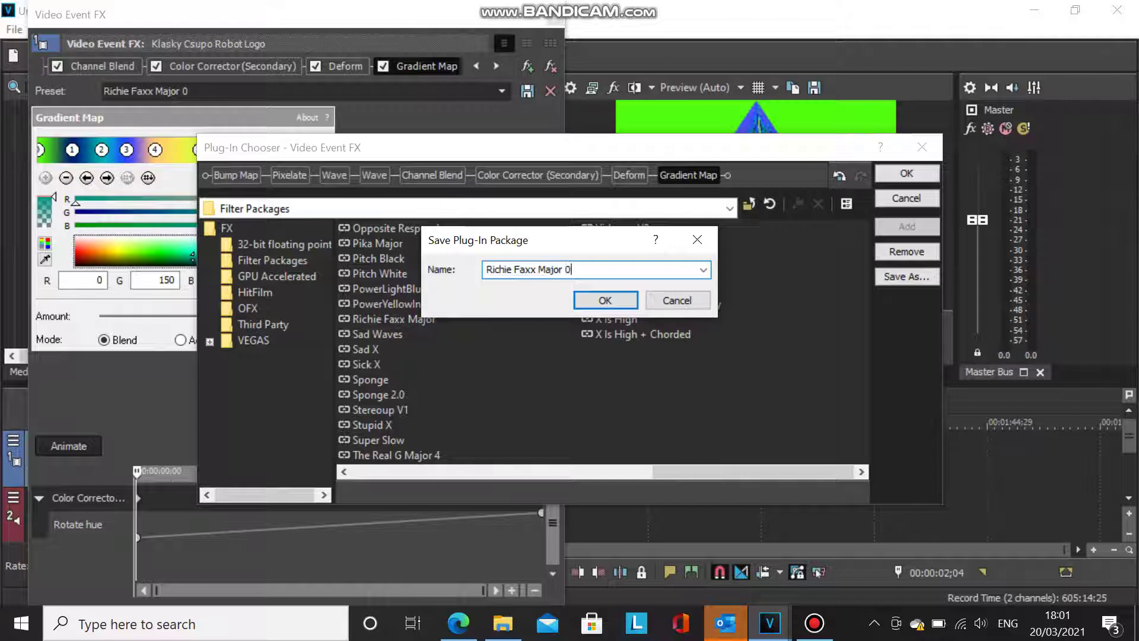
key("Return")
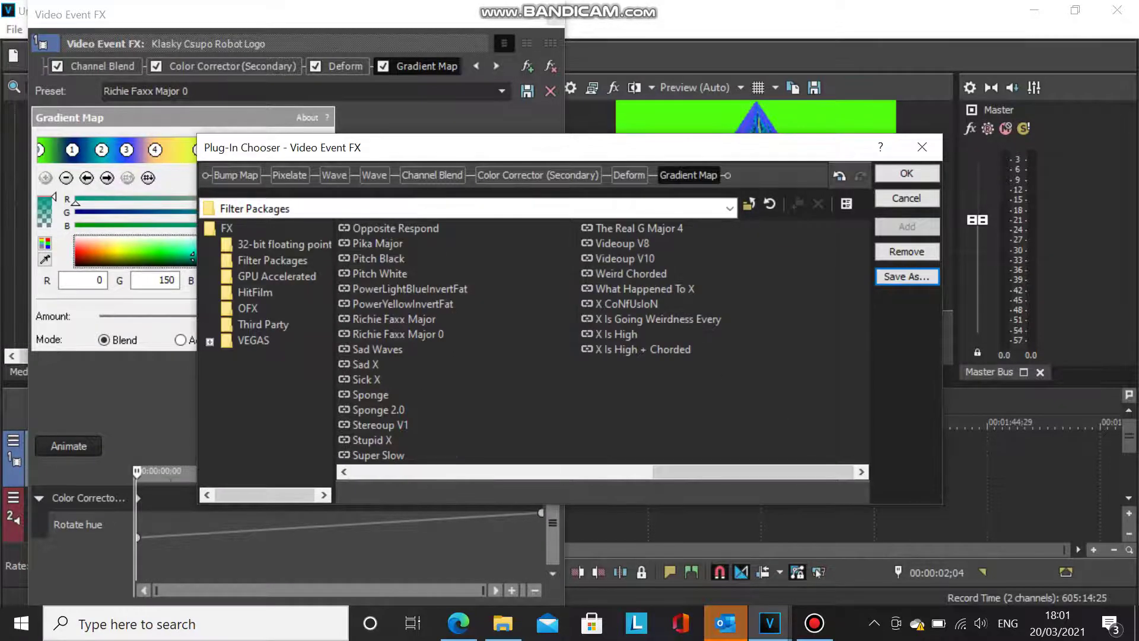
Accept the effect chain in the plug-in chooser and close the video event effects window
left_click(906, 173)
left_click(815, 622)
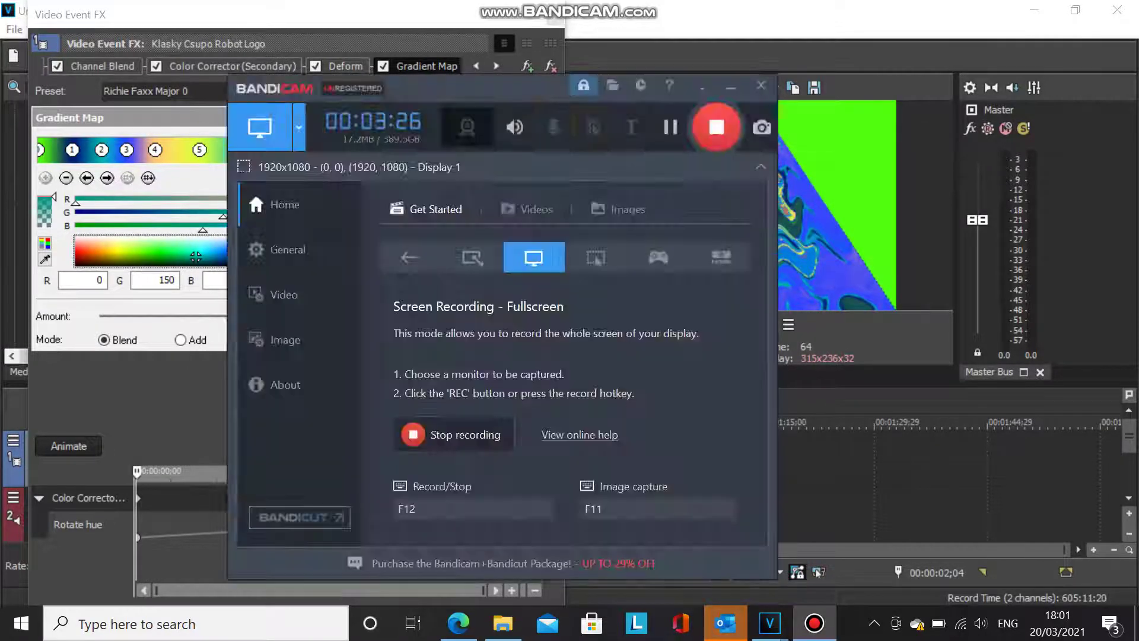
left_click(730, 87)
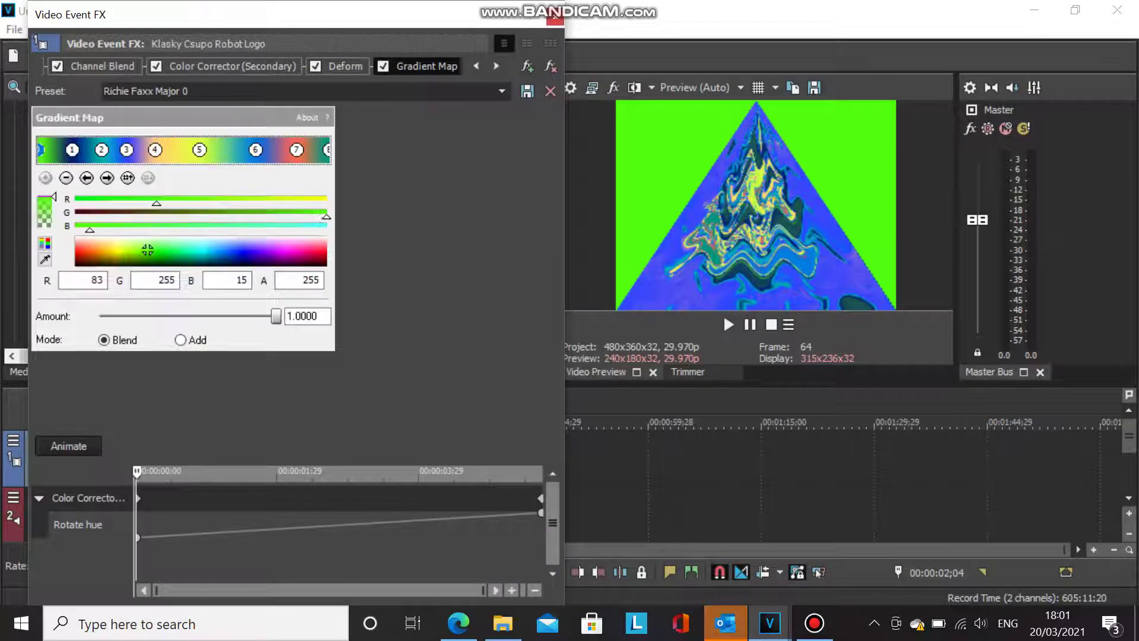
left_click(555, 16)
Add the Pitch Shift plug-in to the Klasky Csupo Robot Logo audio event on track 2
left_click(200, 524)
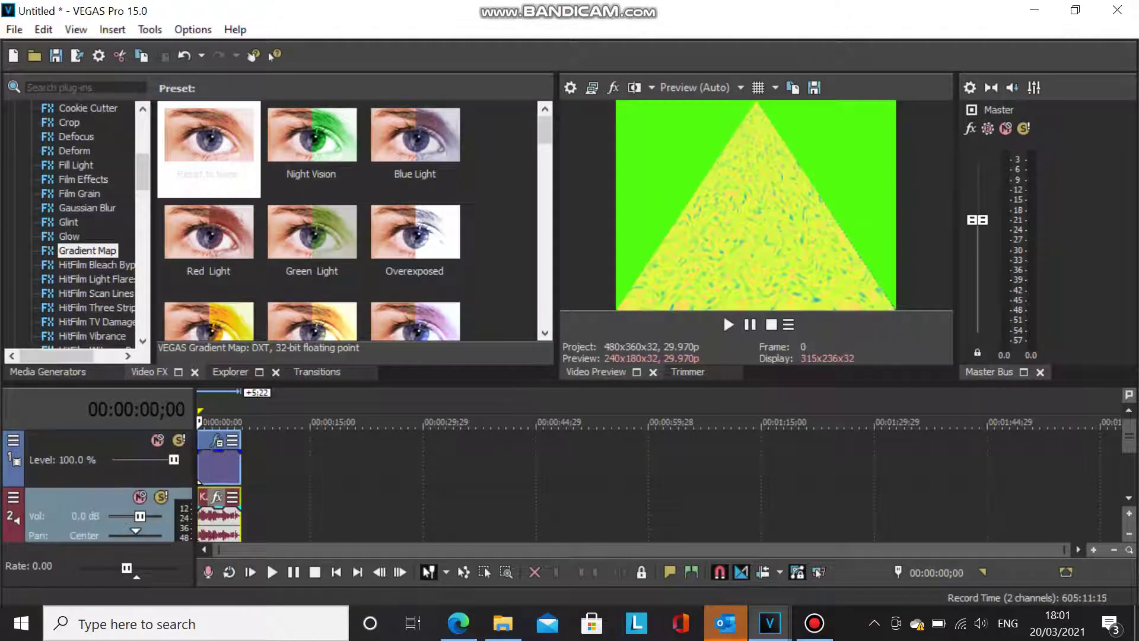
left_click(217, 497)
double_click(562, 441)
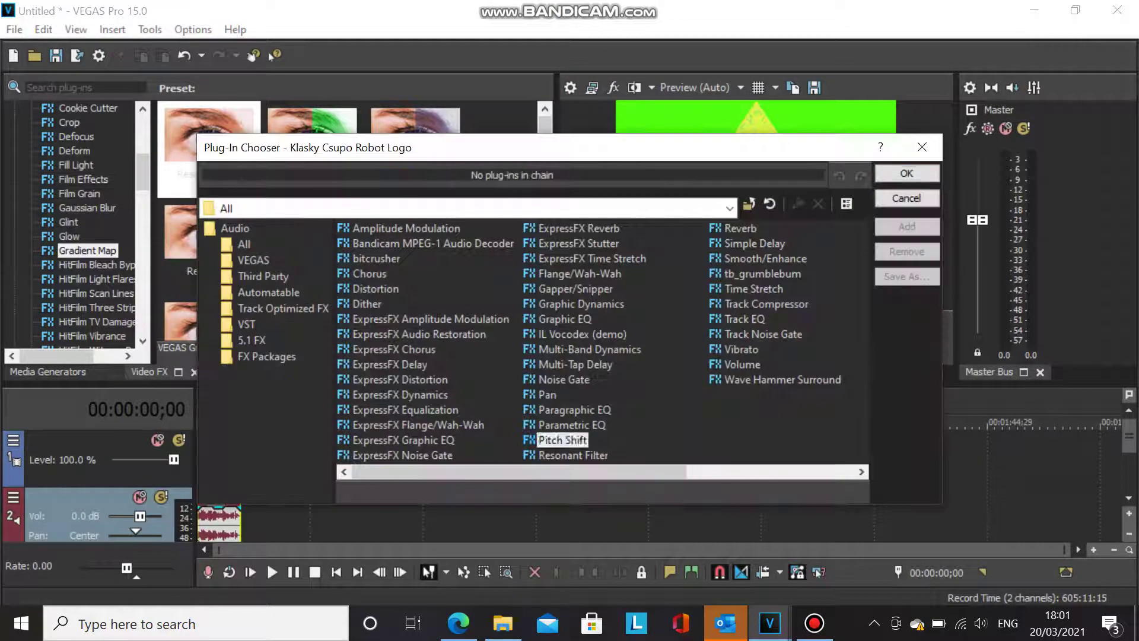
left_click(906, 173)
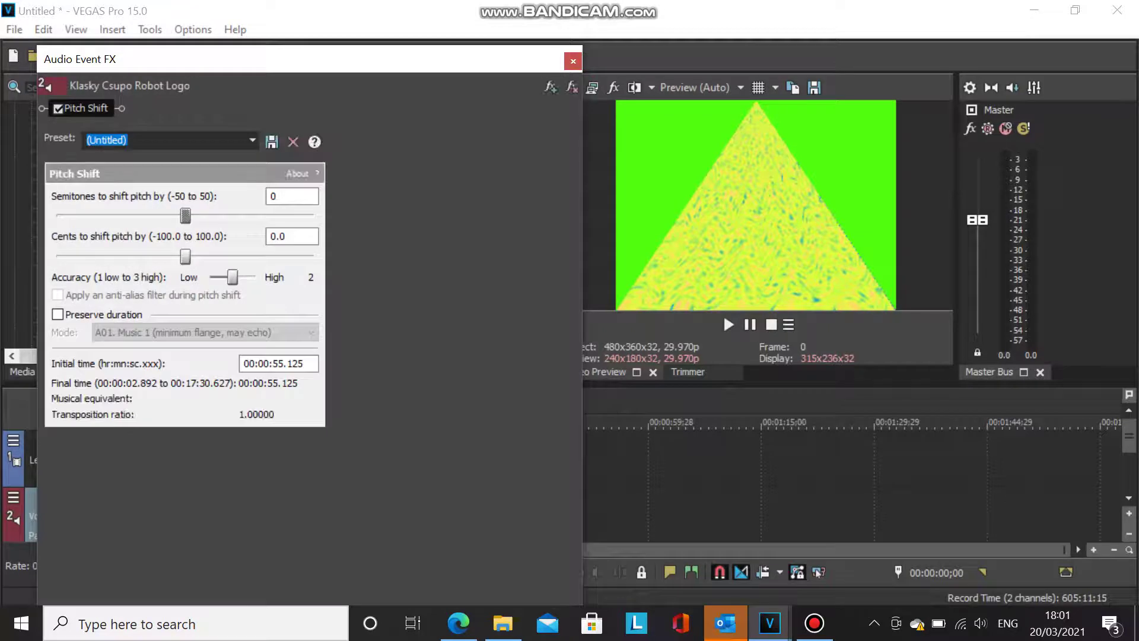
Set Pitch Shift to preserve duration with mode A17. Drums, unpitched (minimum echo) and 3 semitones, and close the audio effects window
left_click(205, 332)
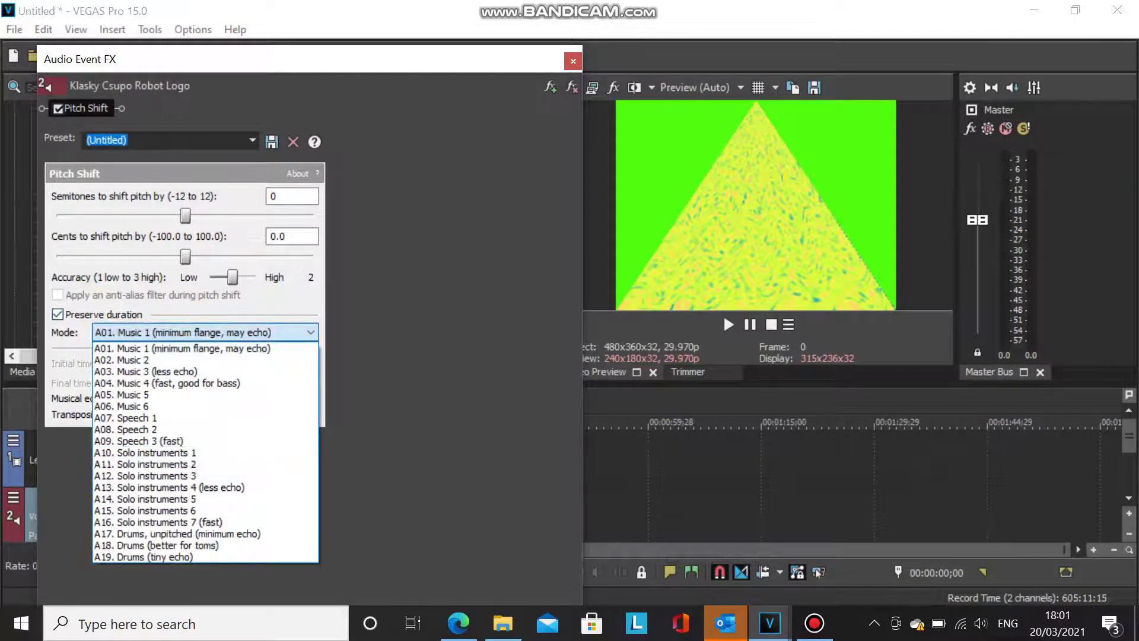
left_click(196, 533)
mouse_move(185, 216)
left_mouse_down()
mouse_move(217, 216)
mouse_move(207, 216)
left_mouse_up()
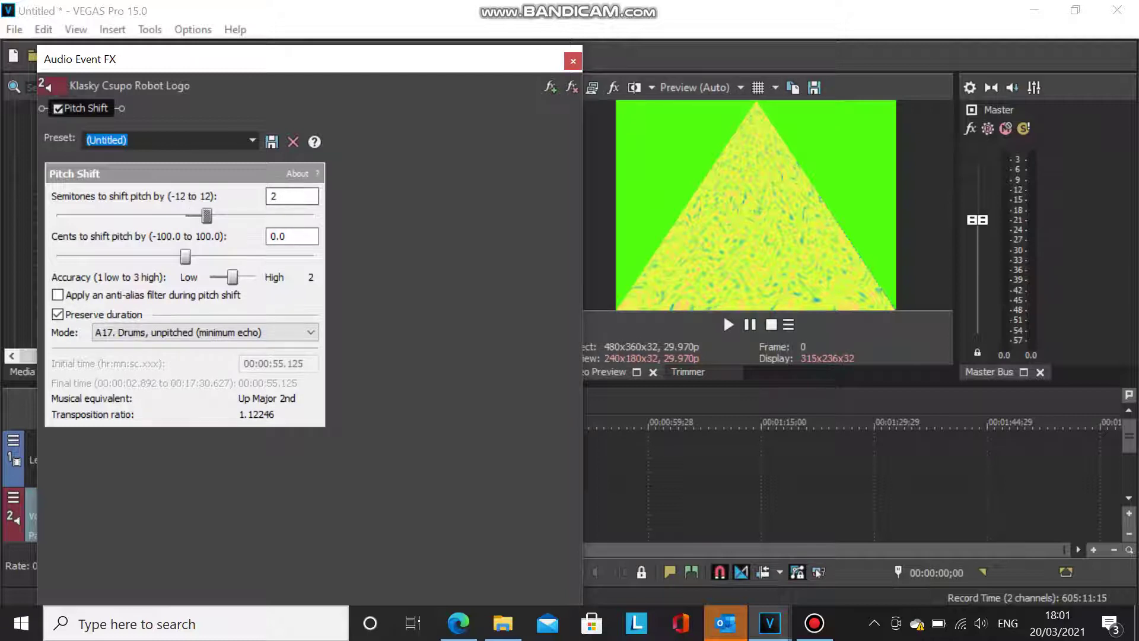
left_click_drag(207, 216, 228, 216)
key("Left")
key("Left")
key("Right")
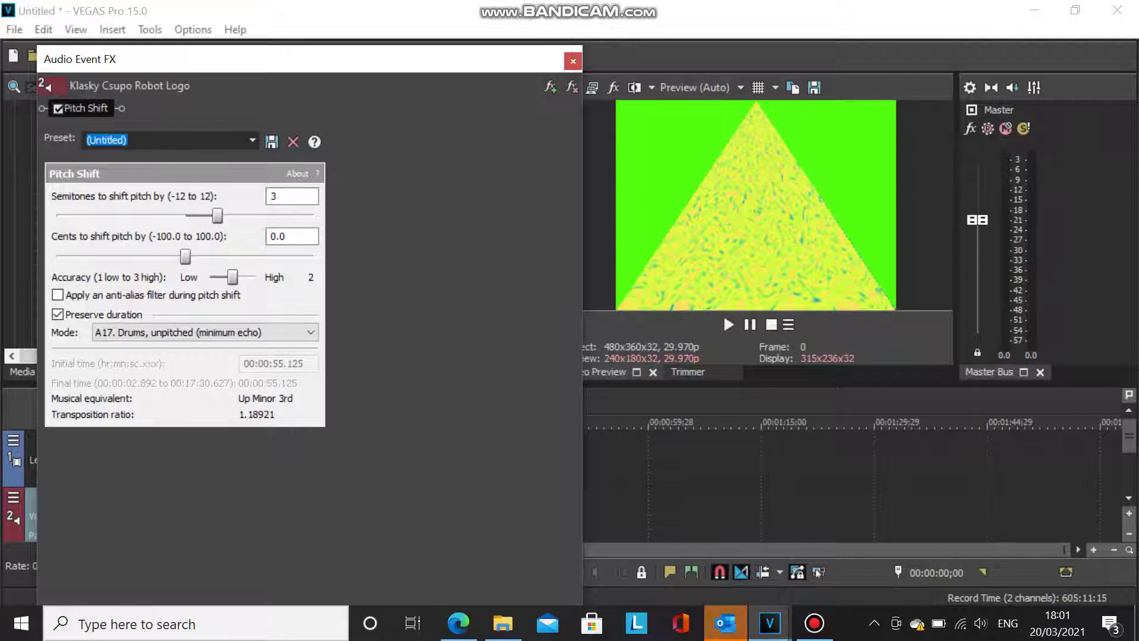
left_click(573, 61)
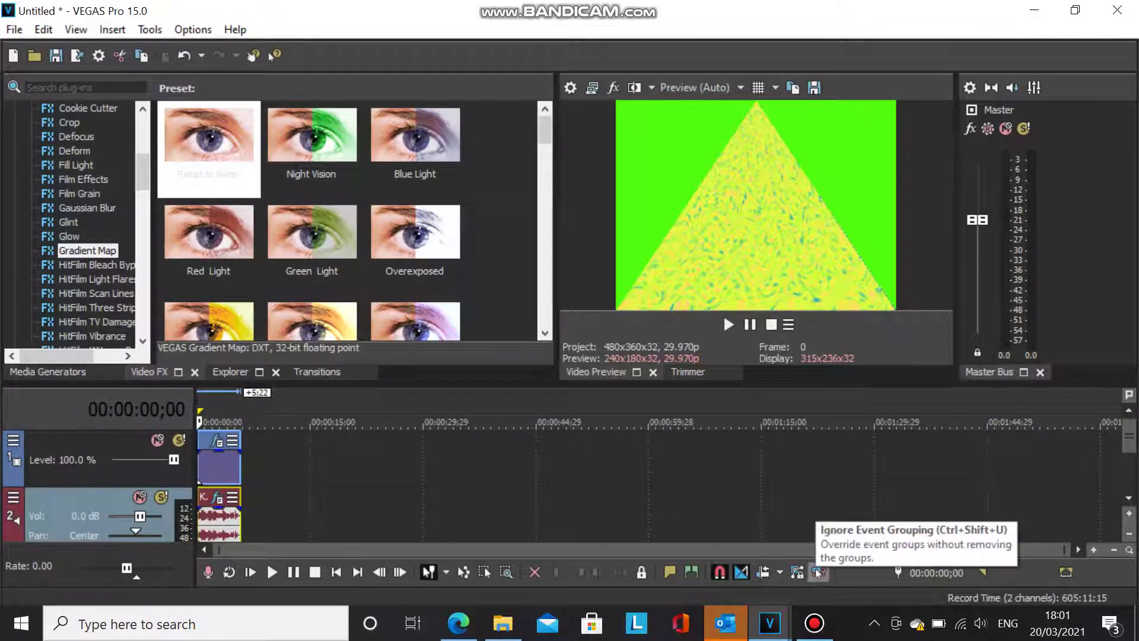
Turn on Ignore Event Grouping and copy the pitch-shifted audio event from track 2 onto a new audio track 3 at the timeline start
left_click(818, 572)
mouse_move(219, 522)
left_mouse_down()
mouse_move(252, 537)
mouse_move(221, 537)
mouse_move(220, 522)
left_mouse_up()
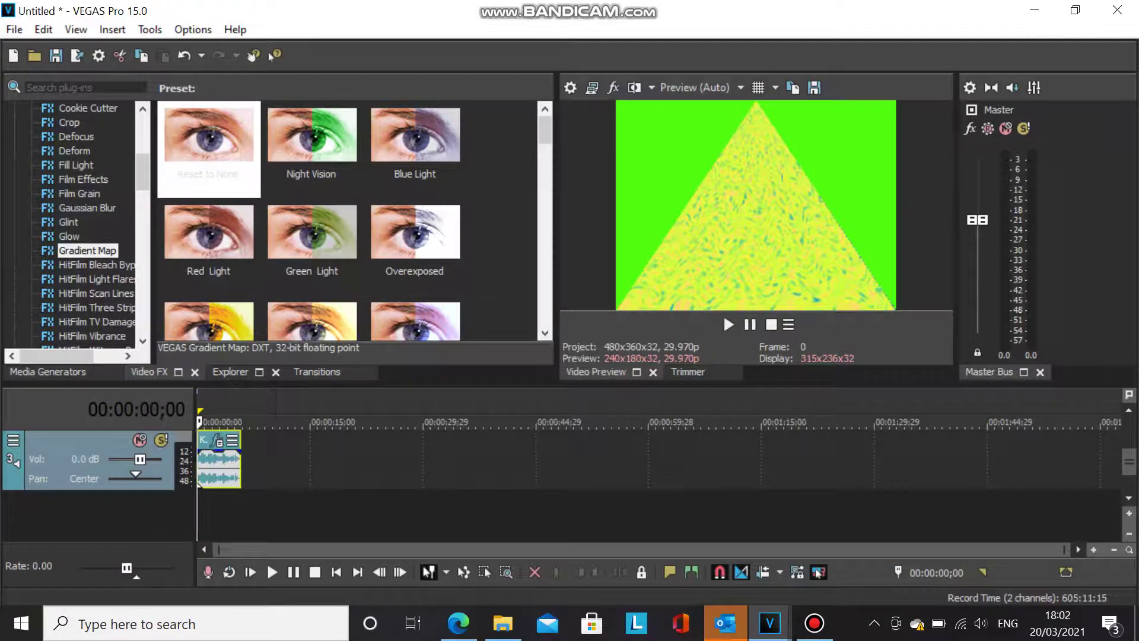
key("ctrl+z")
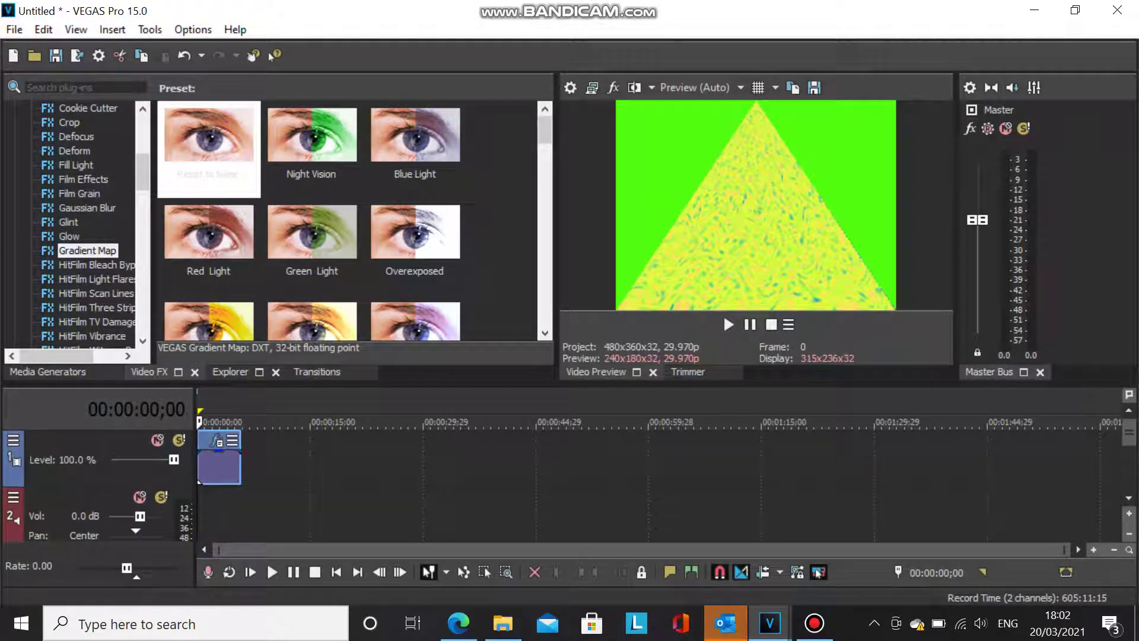
left_click(1128, 498)
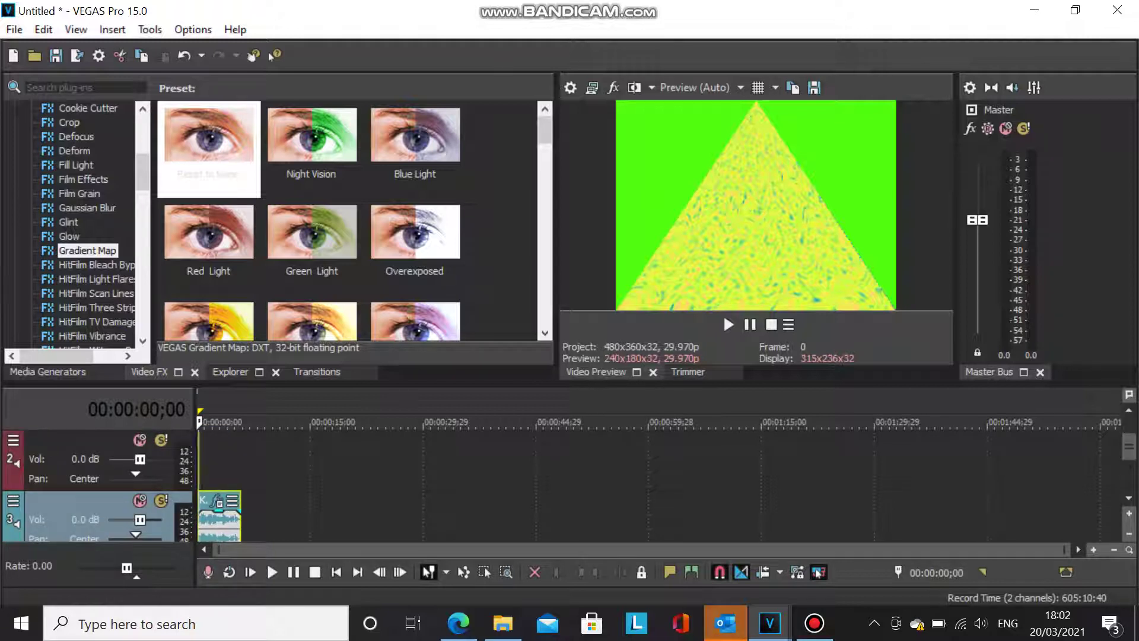
left_click_drag(202, 522, 202, 493)
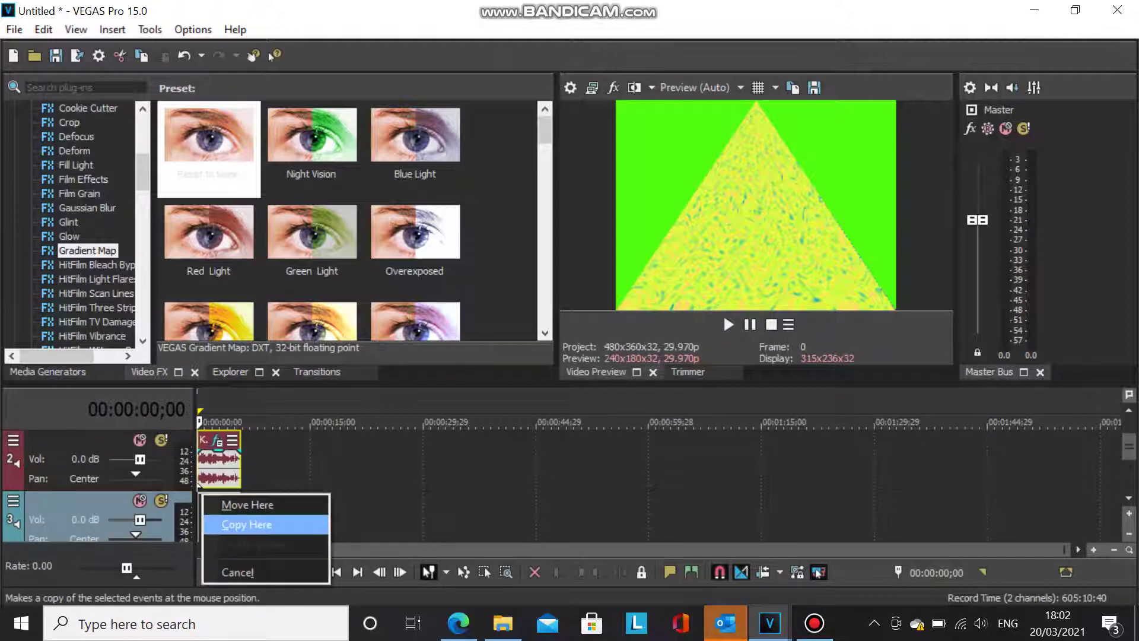
left_click(246, 524)
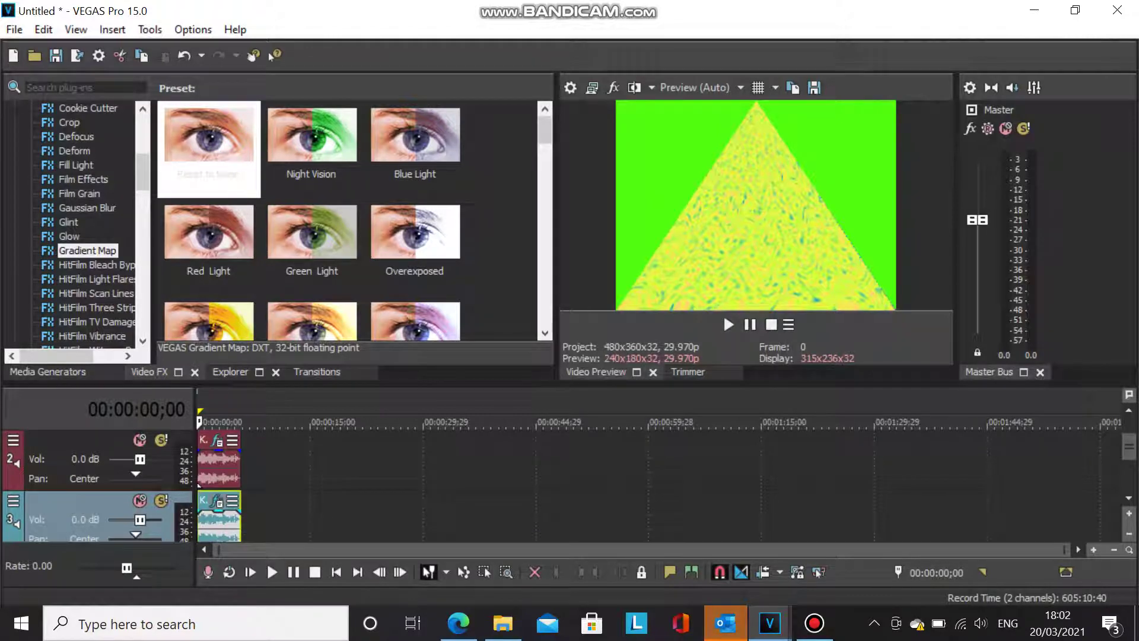
Set the Pitch Shift of the audio copy on track 3 to -7 semitones and play back the result from the start
left_click(217, 501)
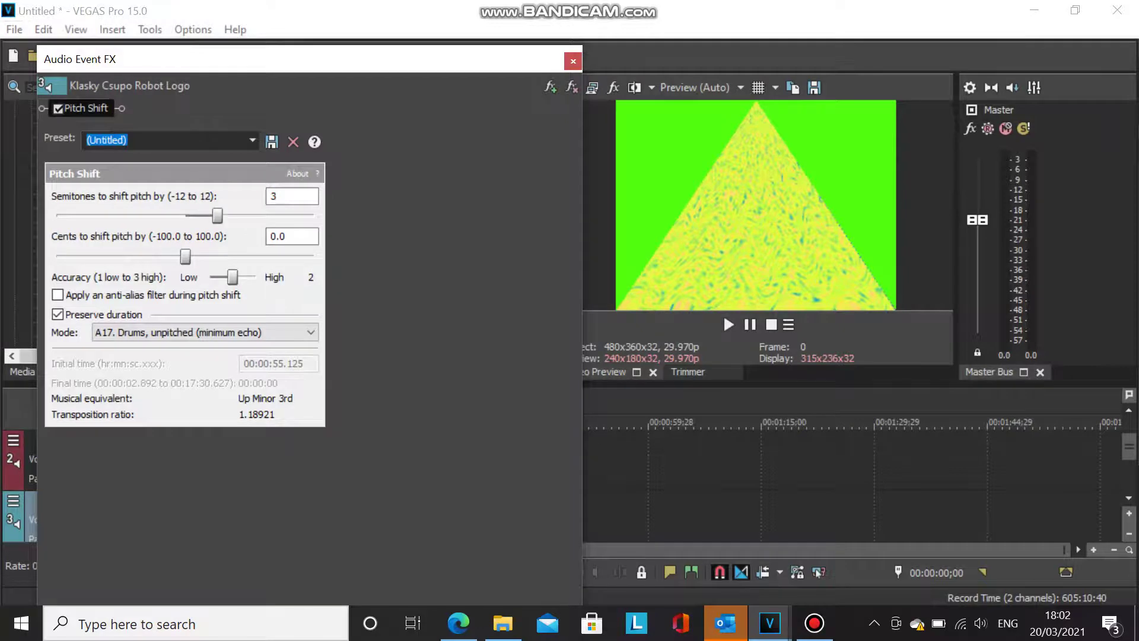
left_click_drag(217, 216, 110, 215)
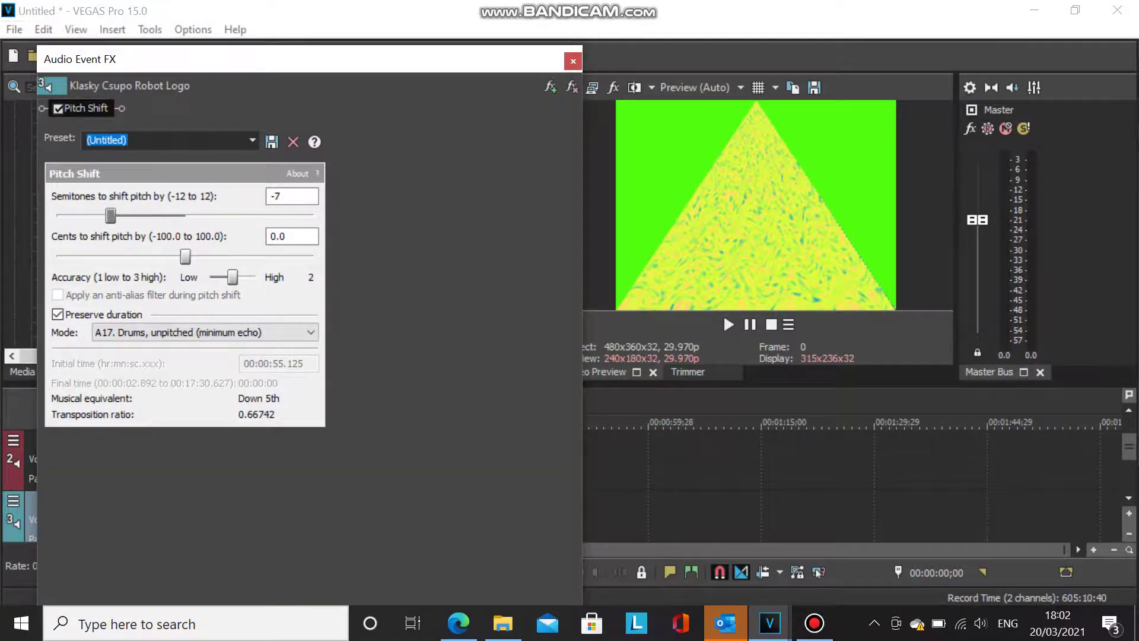
left_click(573, 61)
left_click(728, 325)
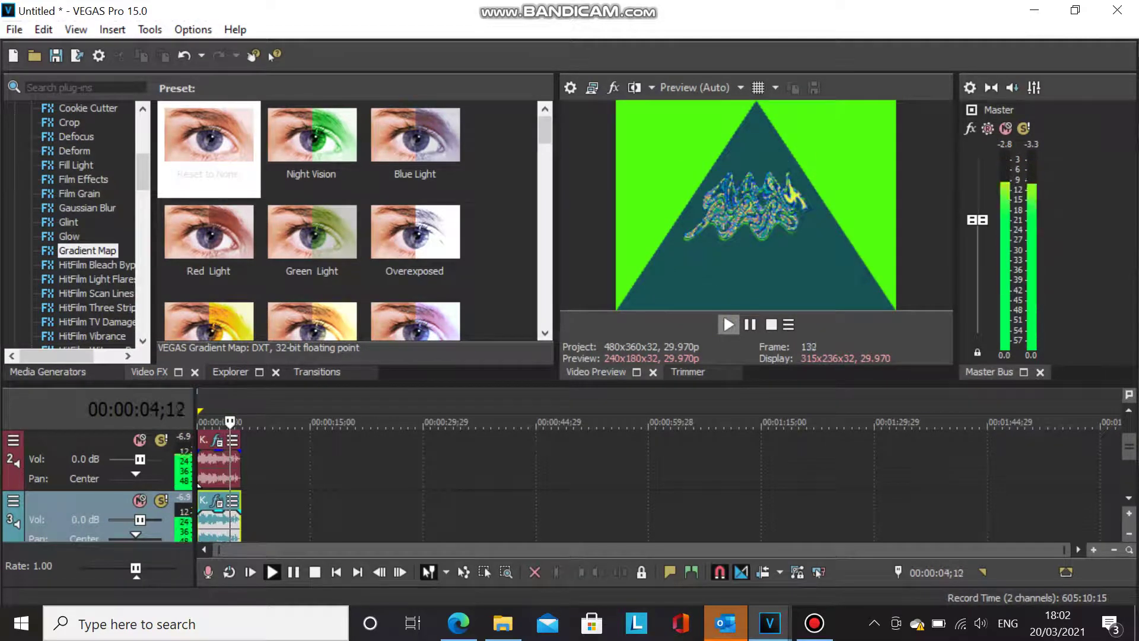
left_click(771, 325)
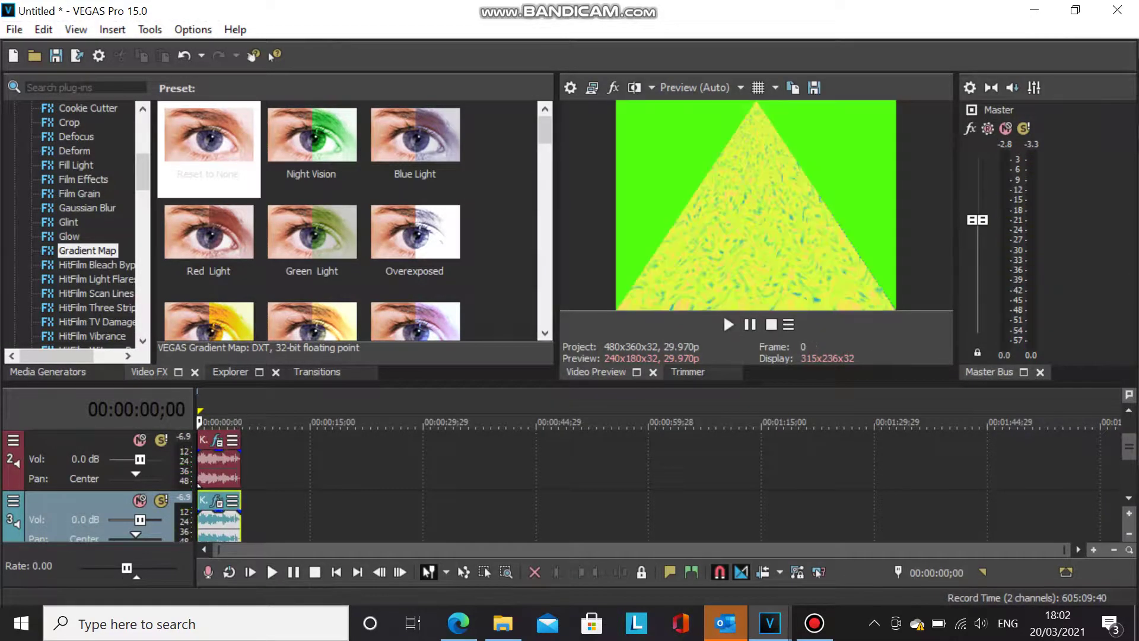